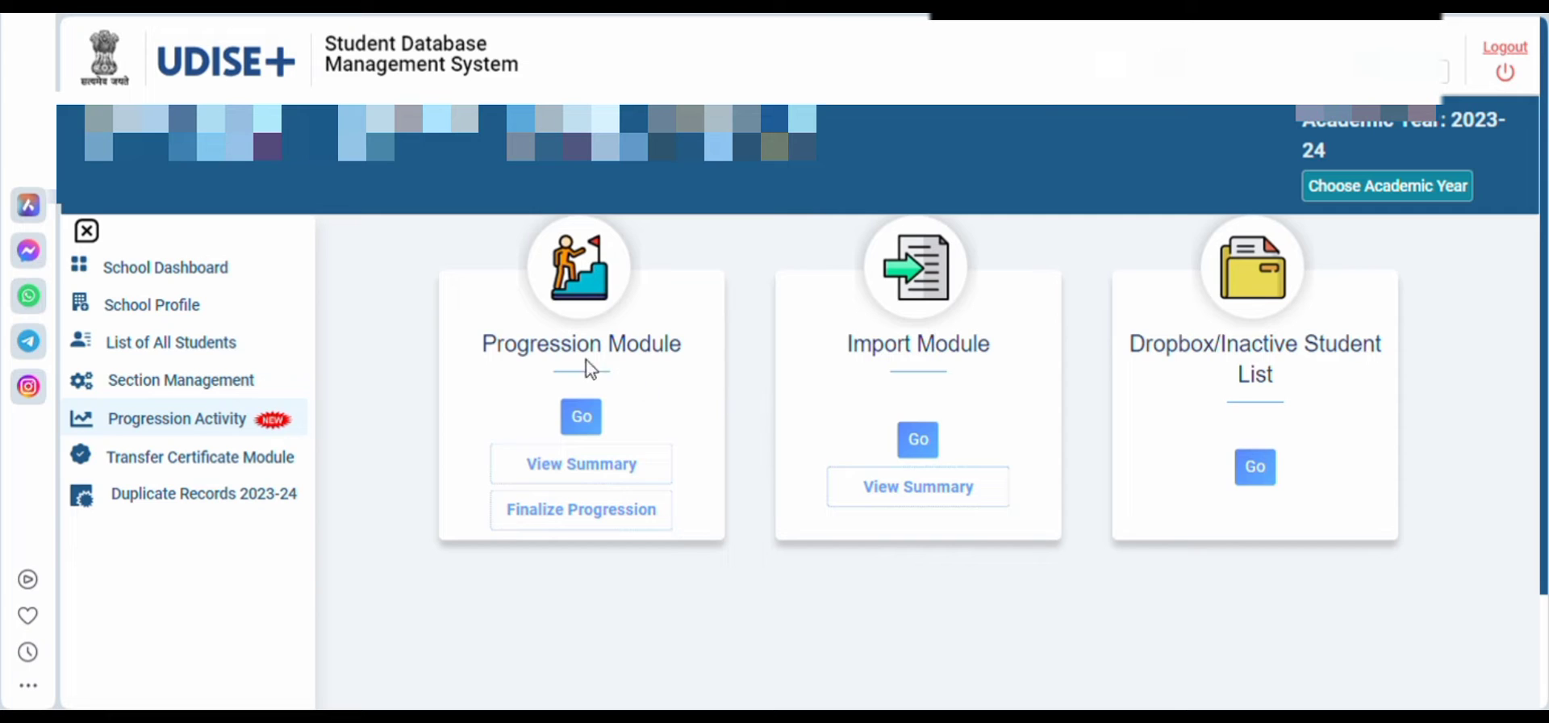
Check the school's Finalize Progression status for academic year 2022-23 and return to the Progression Activity modules
drag(496, 343, 684, 344)
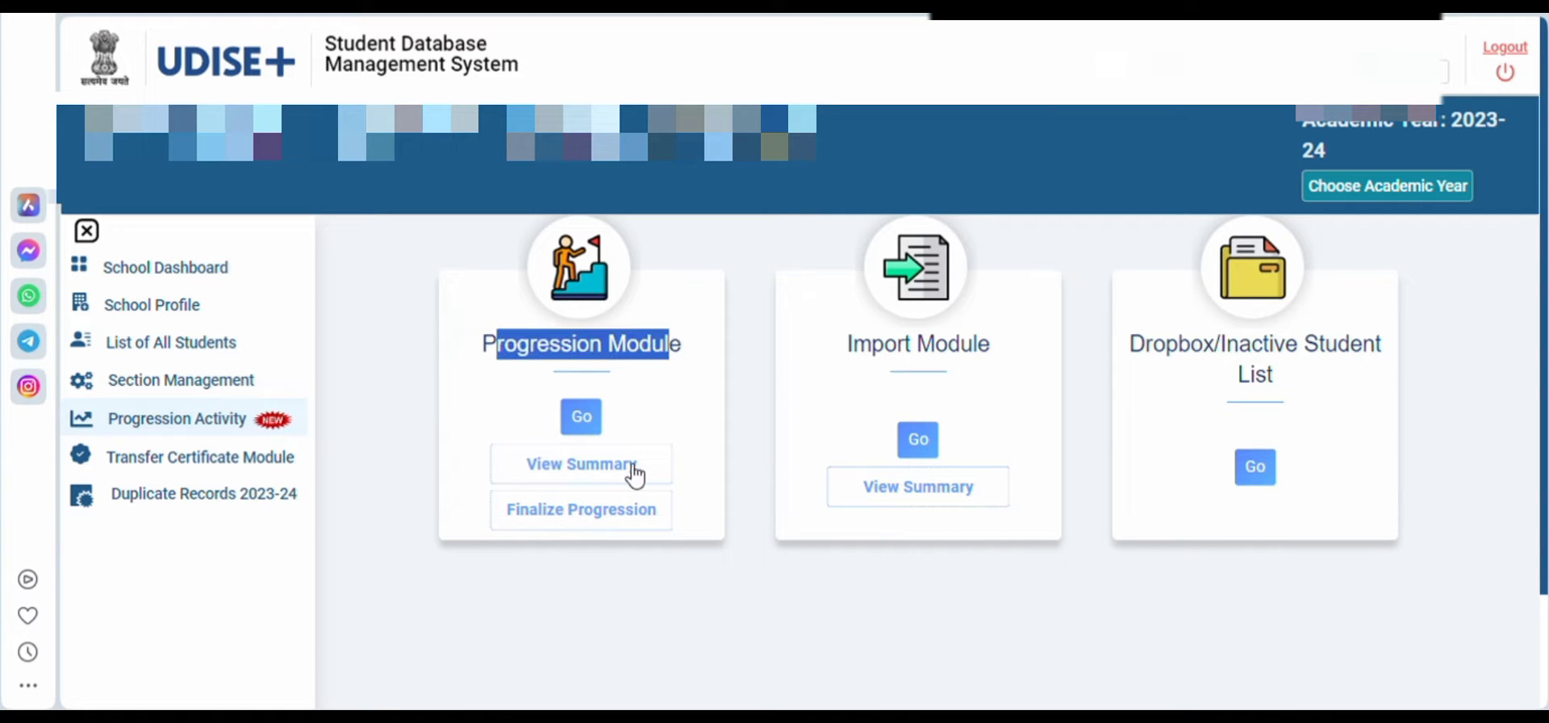
click(607, 510)
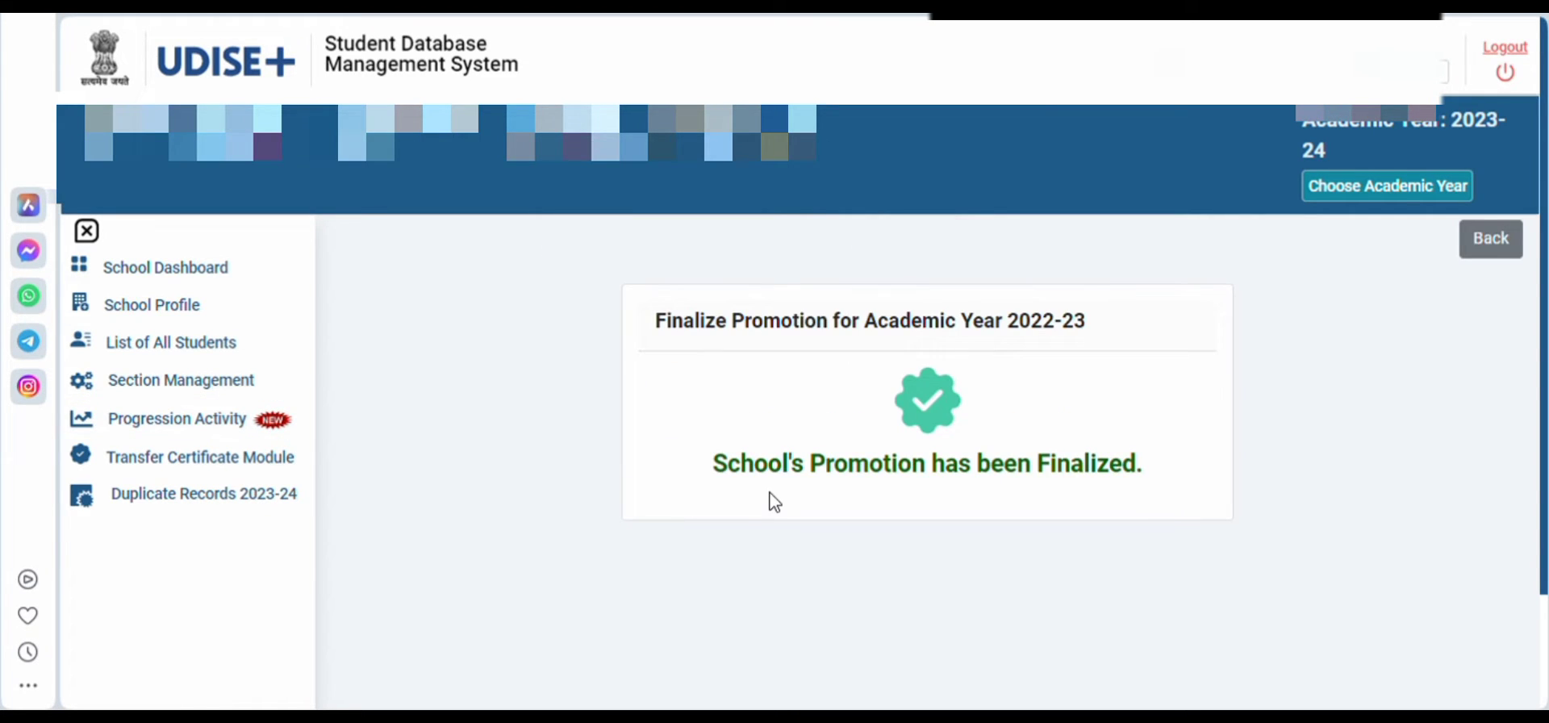
drag(723, 468, 1144, 481)
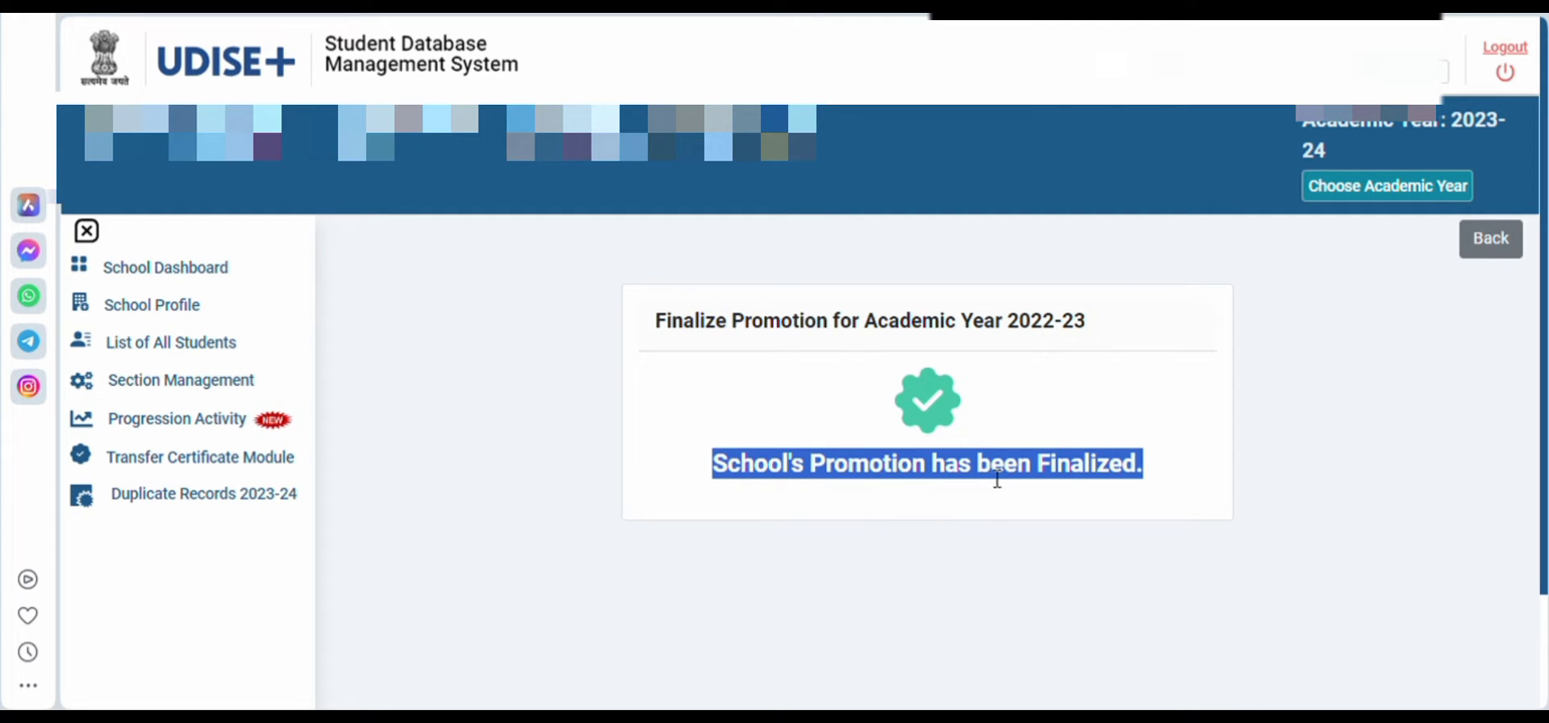
click(985, 510)
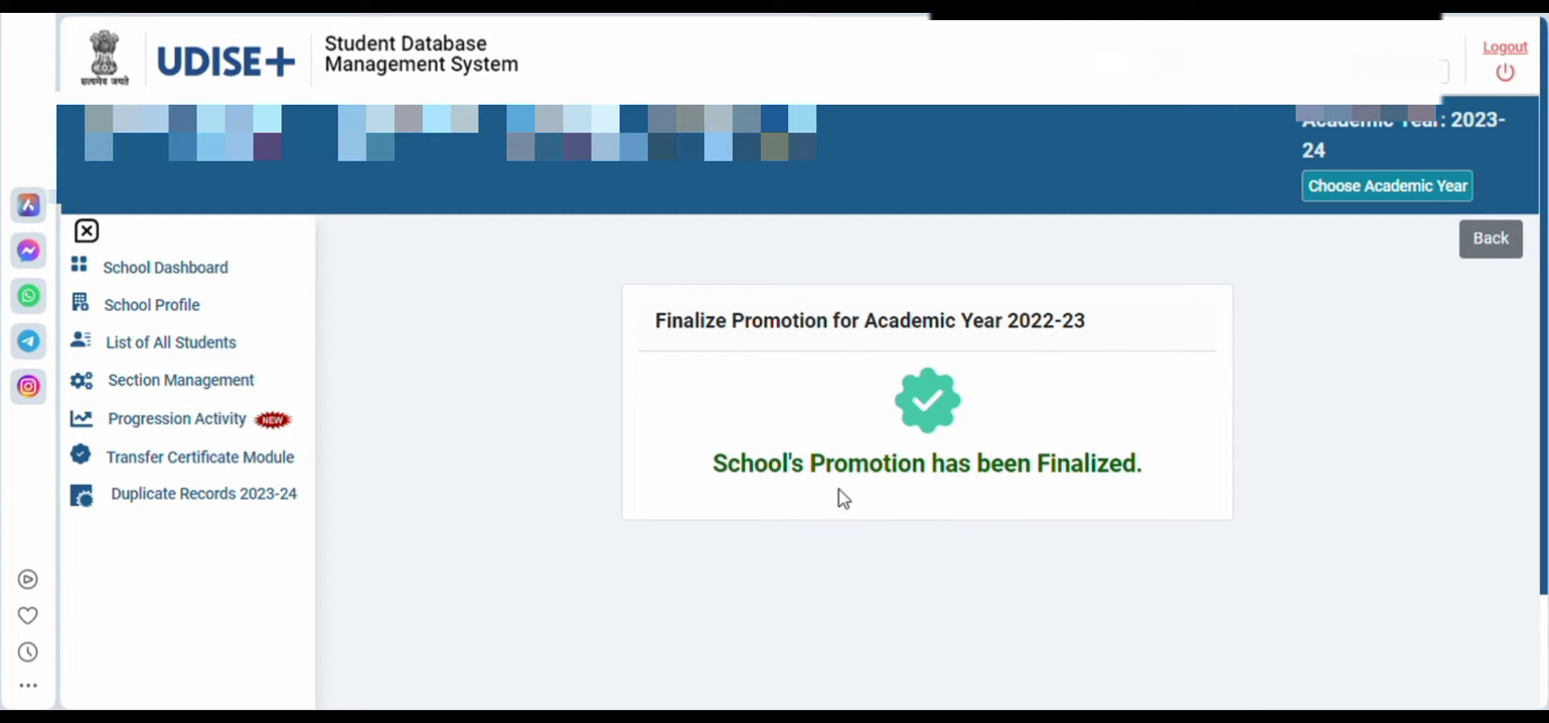
click(257, 420)
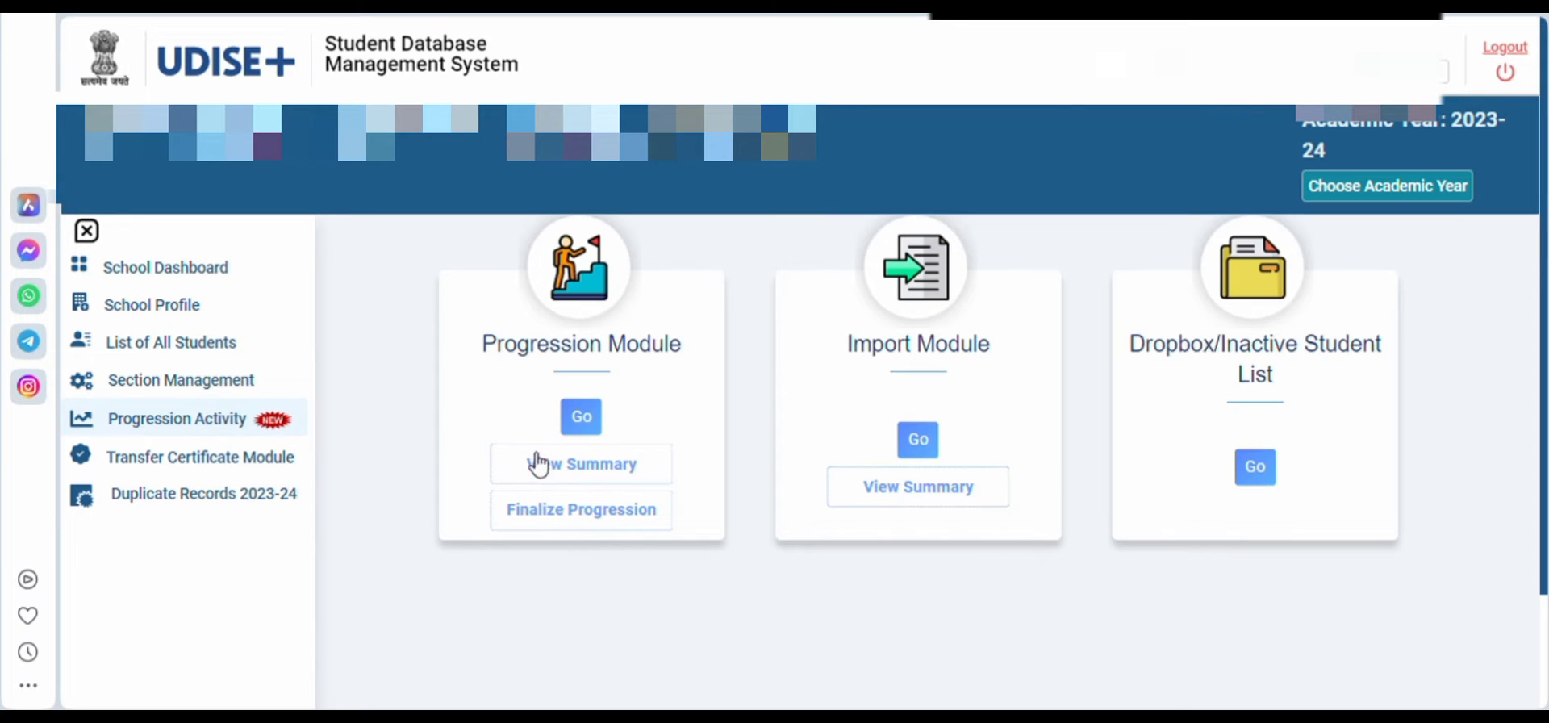
click(597, 515)
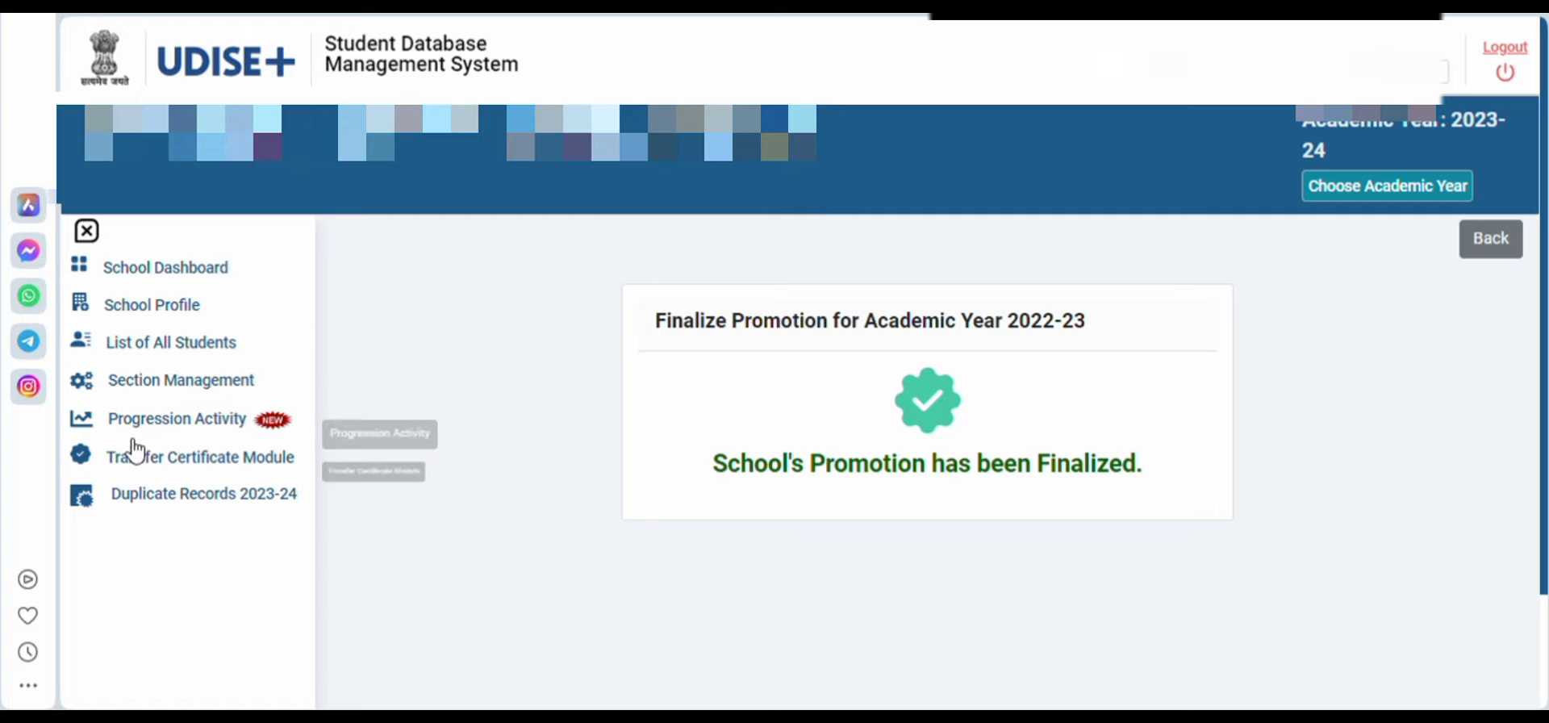
click(196, 426)
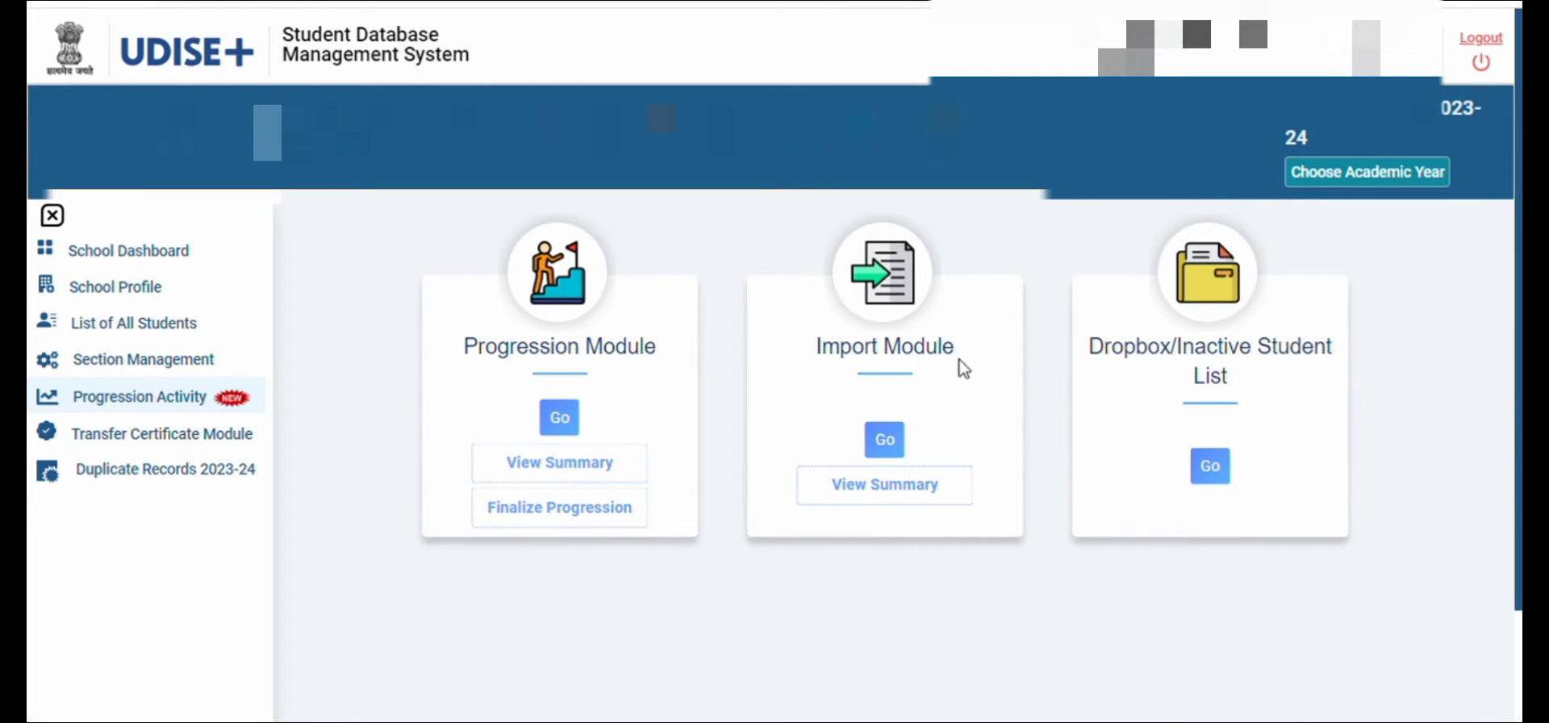
Open the Import Module and bring up the Get PEN lookup for finding a student's Permanent Education Number
click(845, 361)
drag(858, 366, 930, 363)
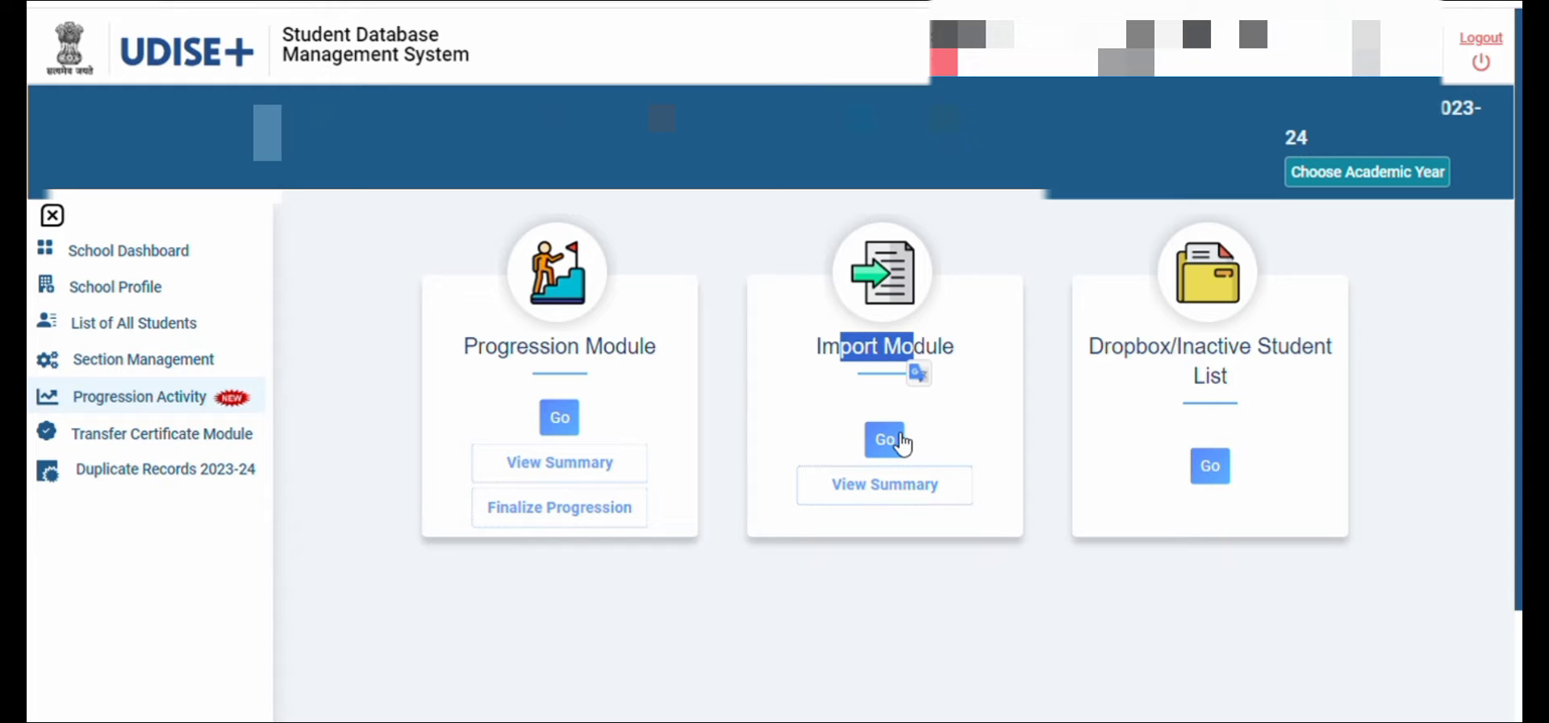
click(901, 443)
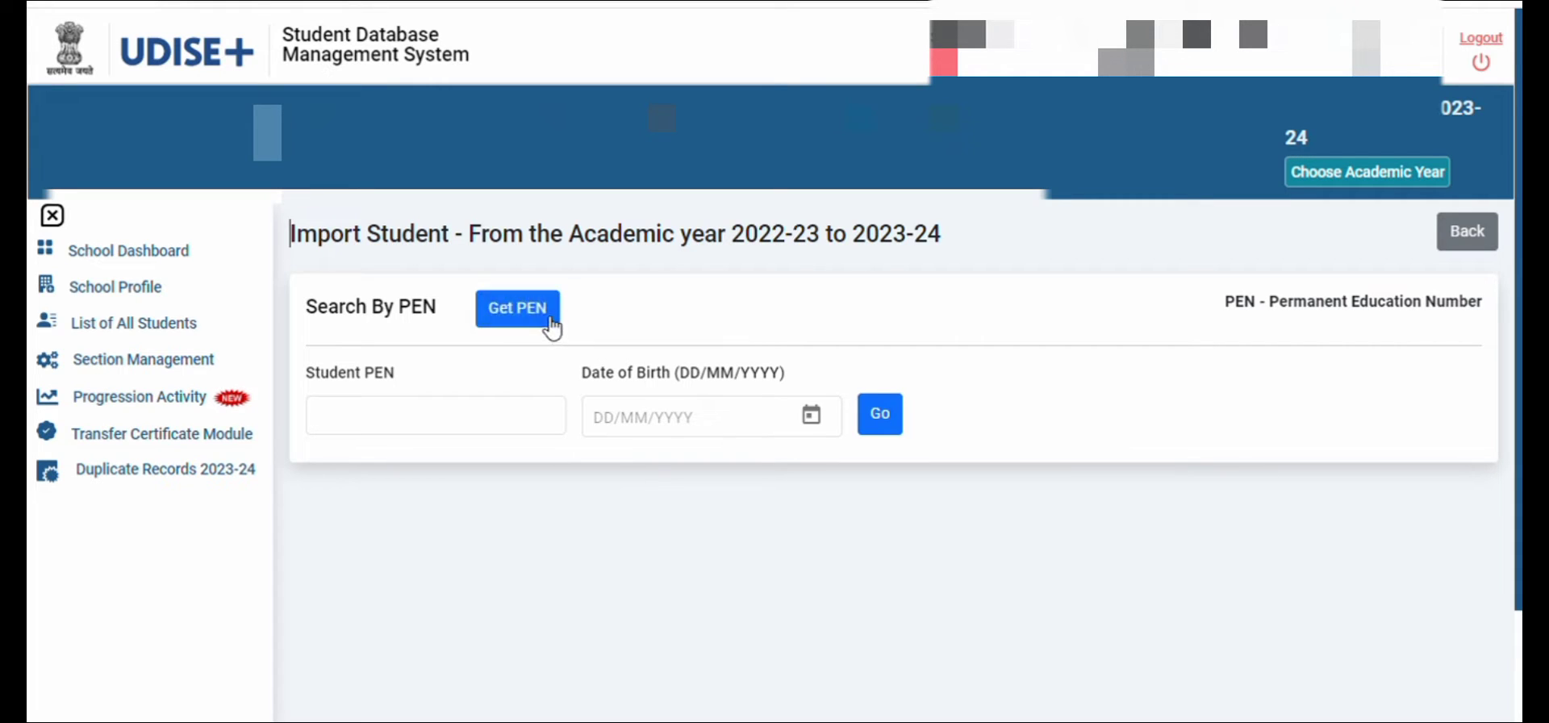
click(490, 415)
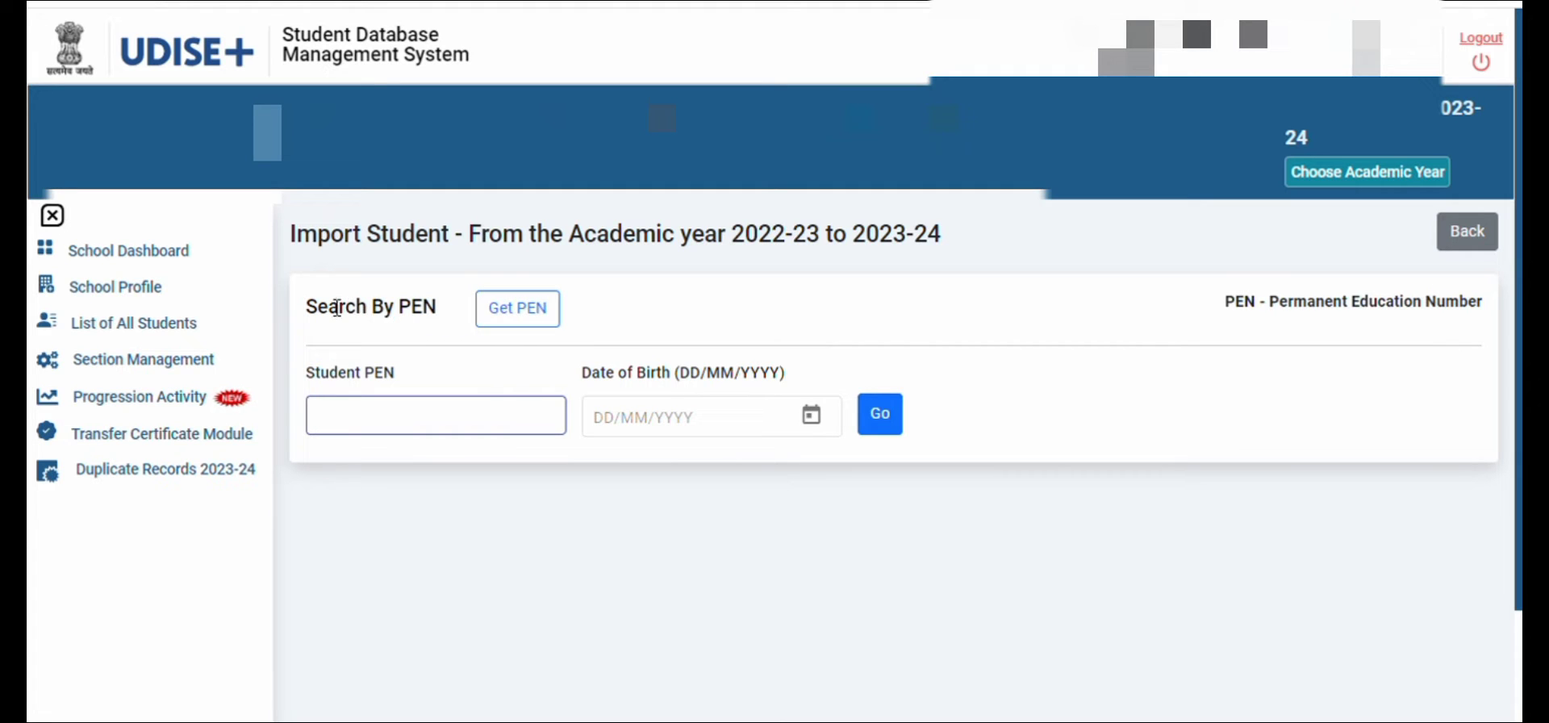
drag(328, 311, 589, 312)
click(532, 322)
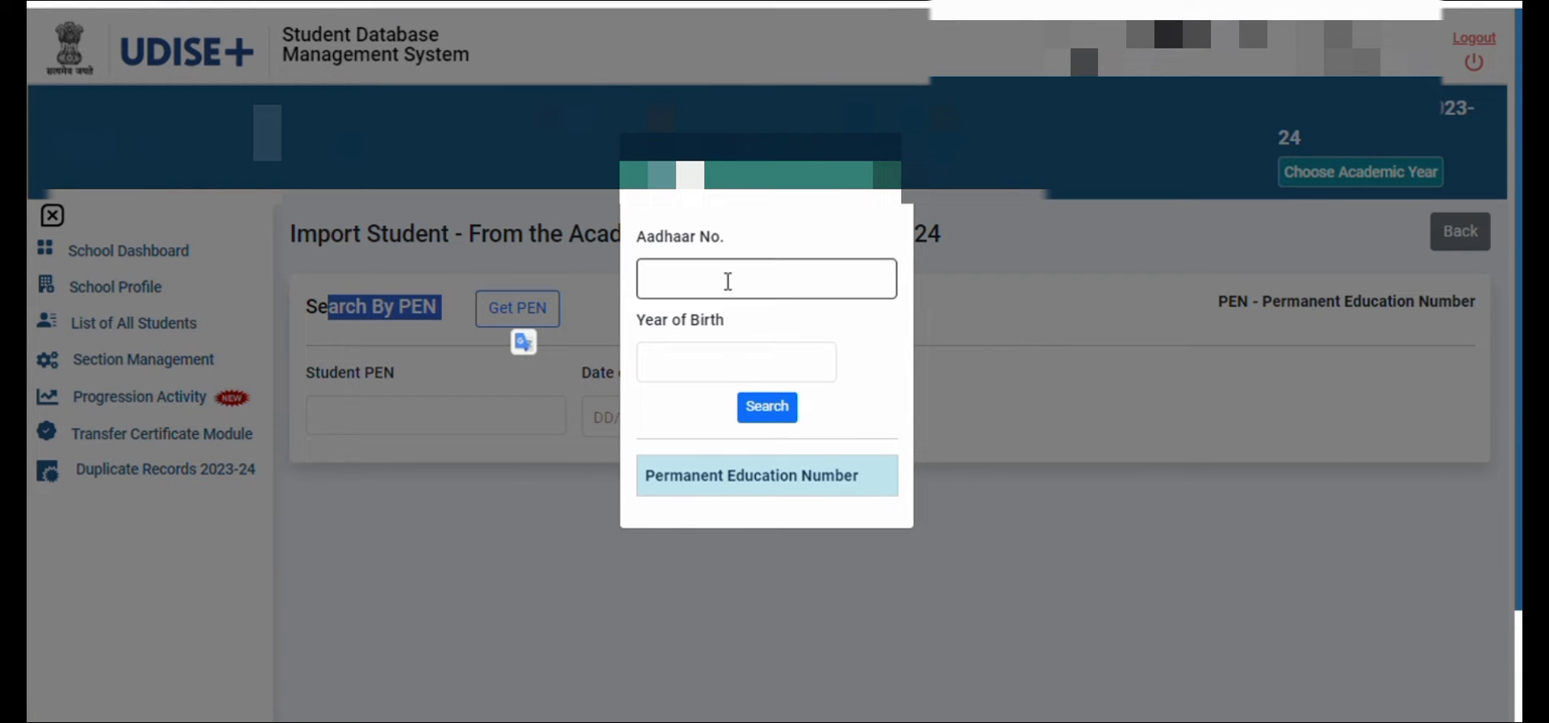
Search for the student's PEN with the Aadhaar number and year of birth, and close the lookup
click(722, 367)
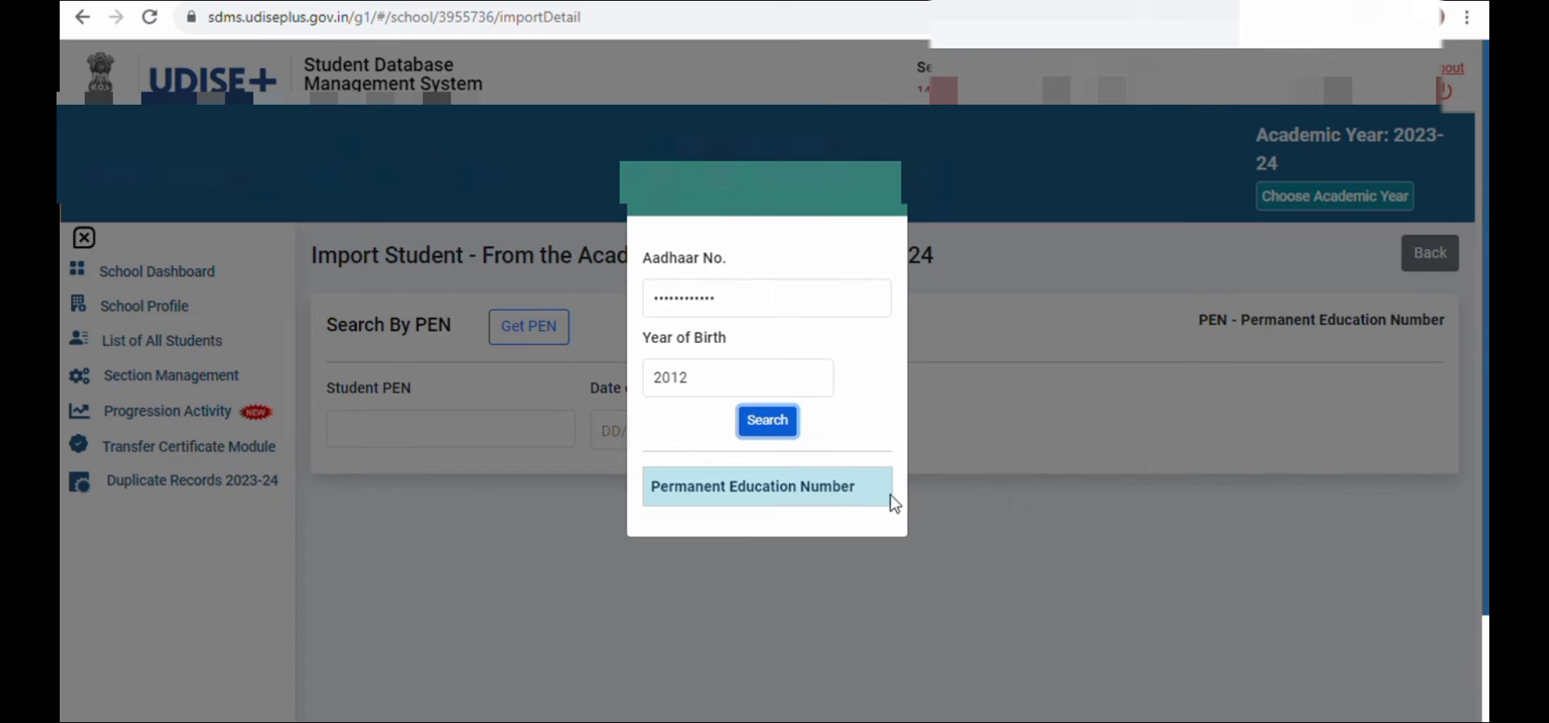
click(717, 316)
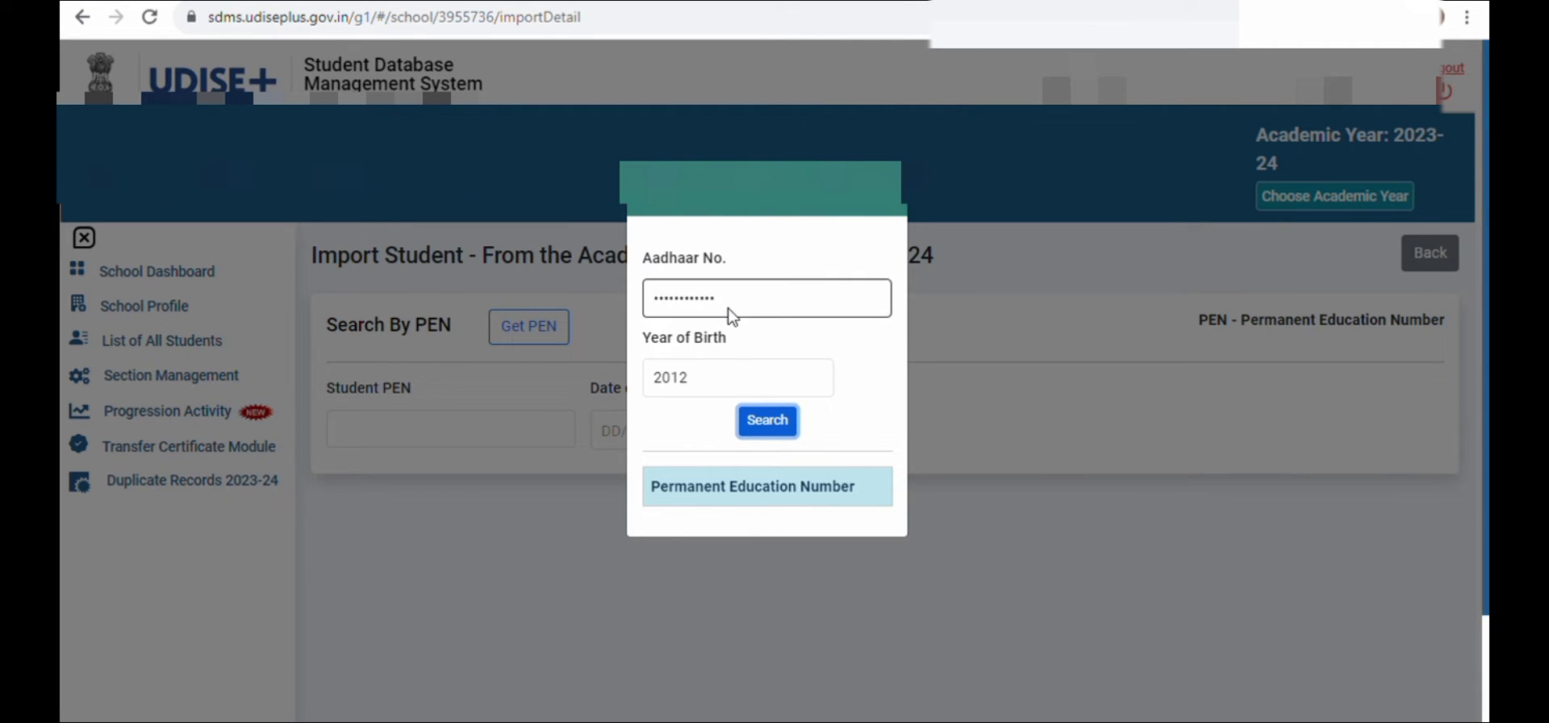
click(724, 394)
click(767, 433)
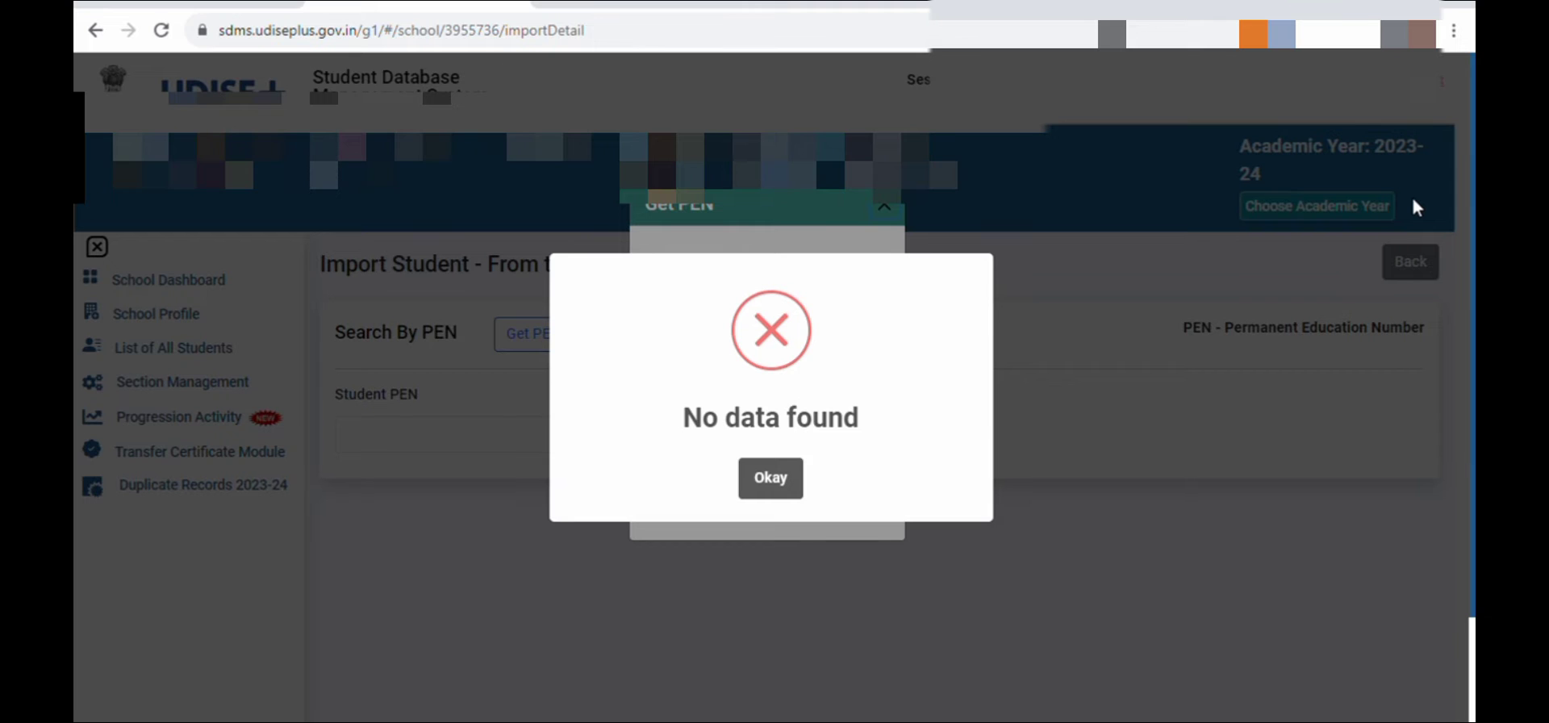
click(784, 482)
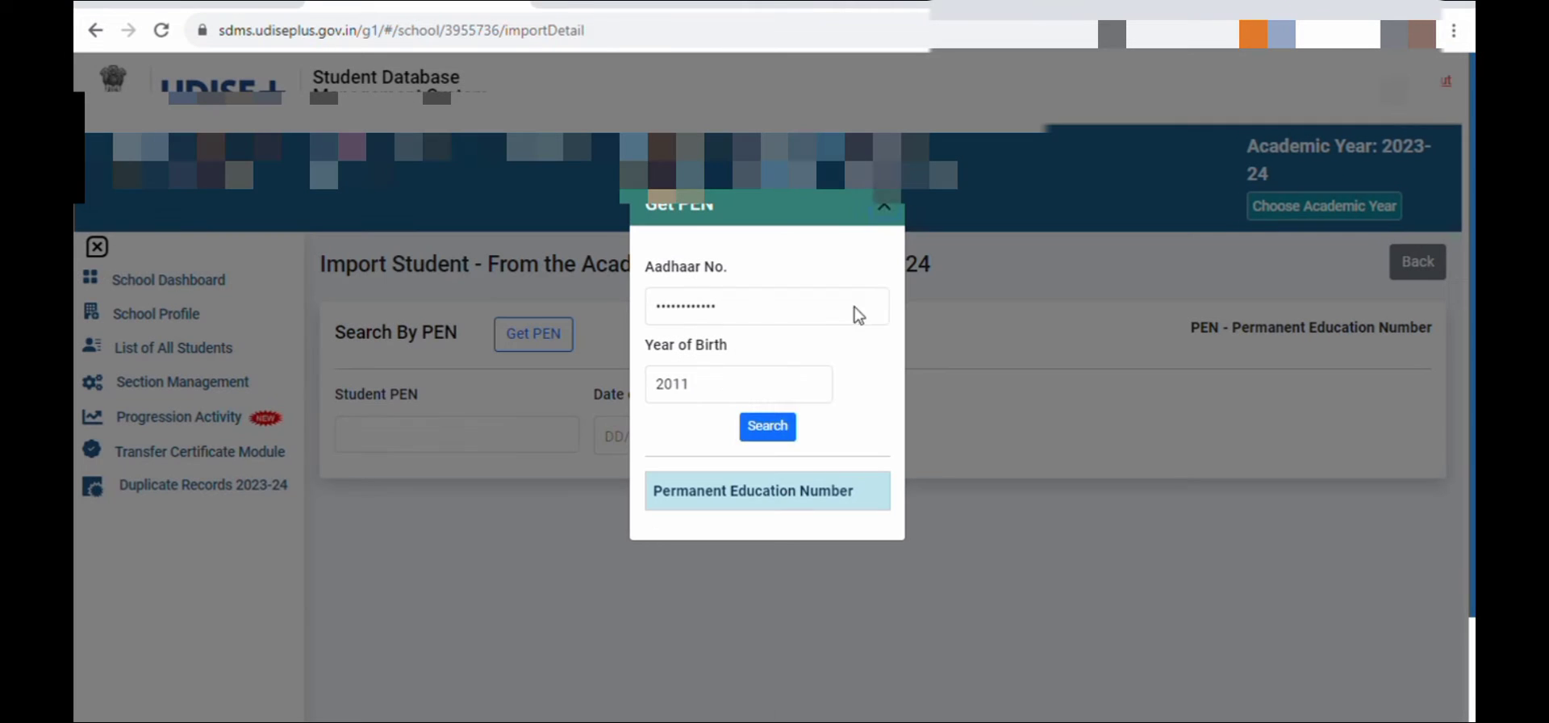
click(888, 212)
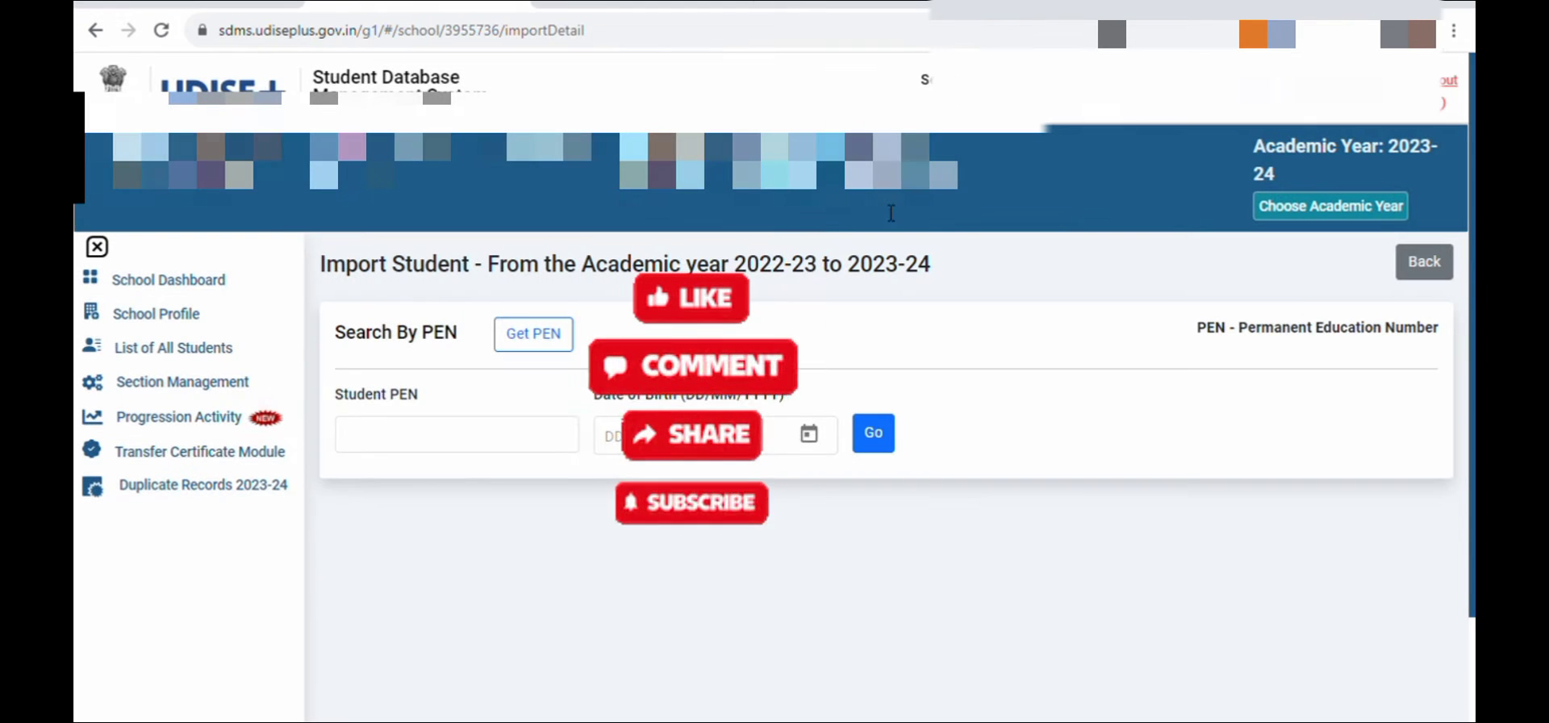
Open the Dropbox/Inactive Student List from Progression Activity and go to its UDISE code search
click(218, 419)
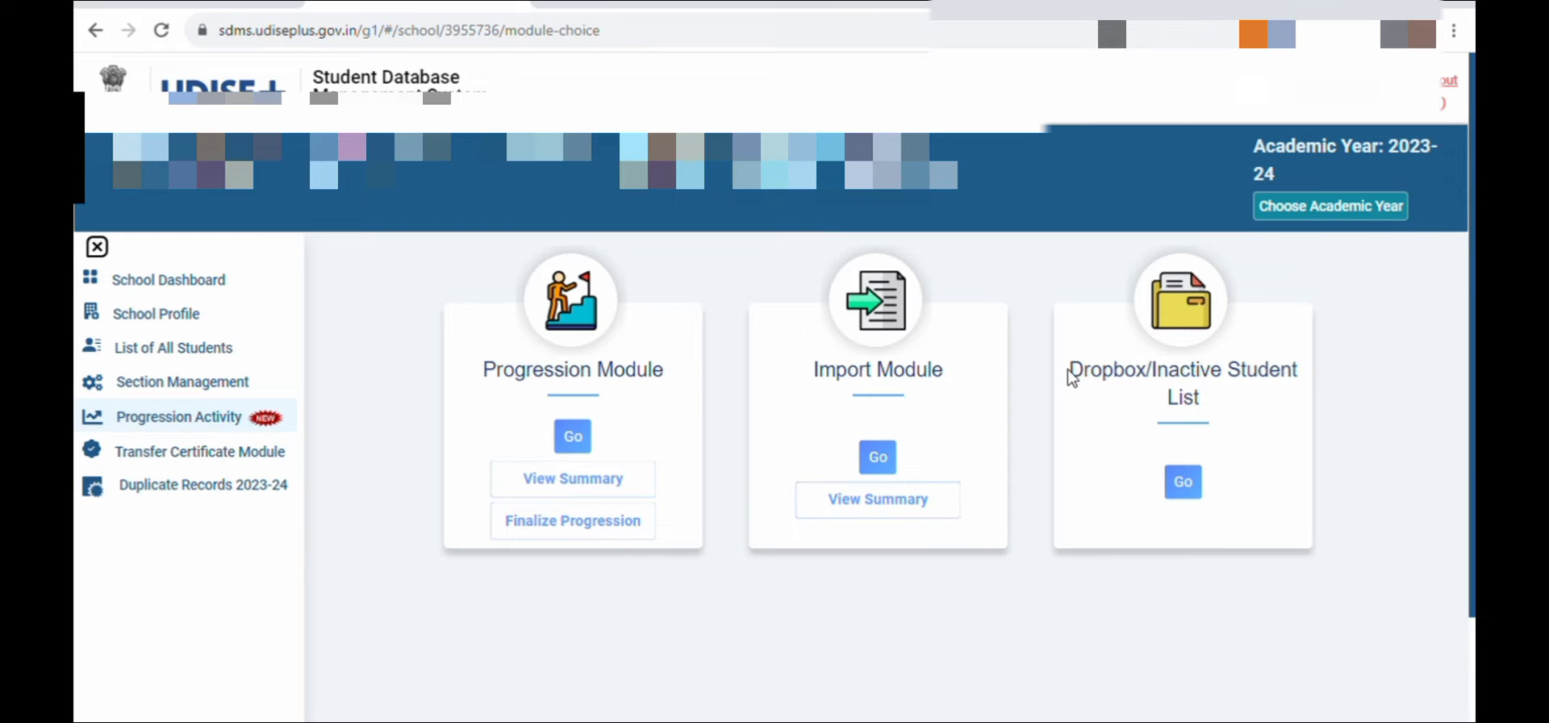
drag(1072, 378, 1115, 378)
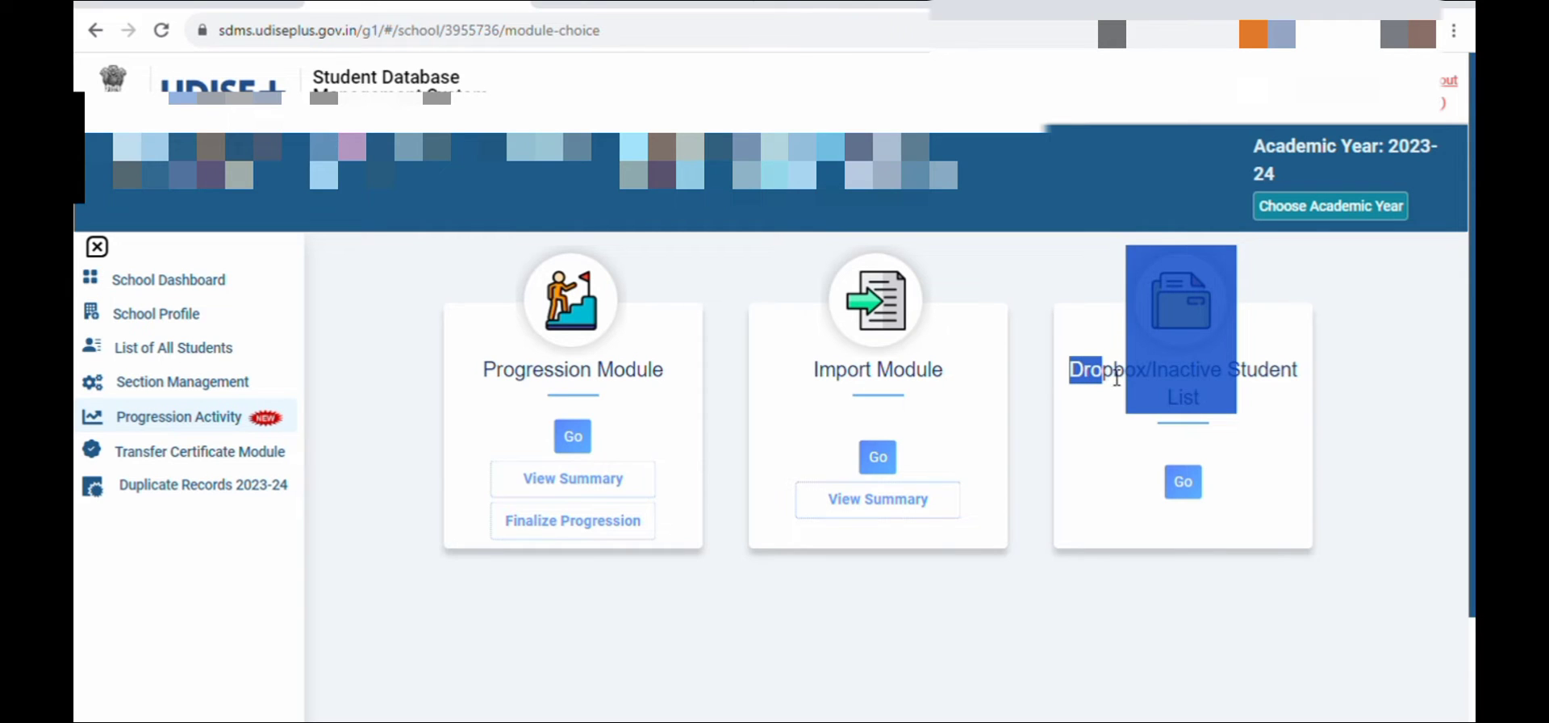
click(1281, 402)
click(1182, 483)
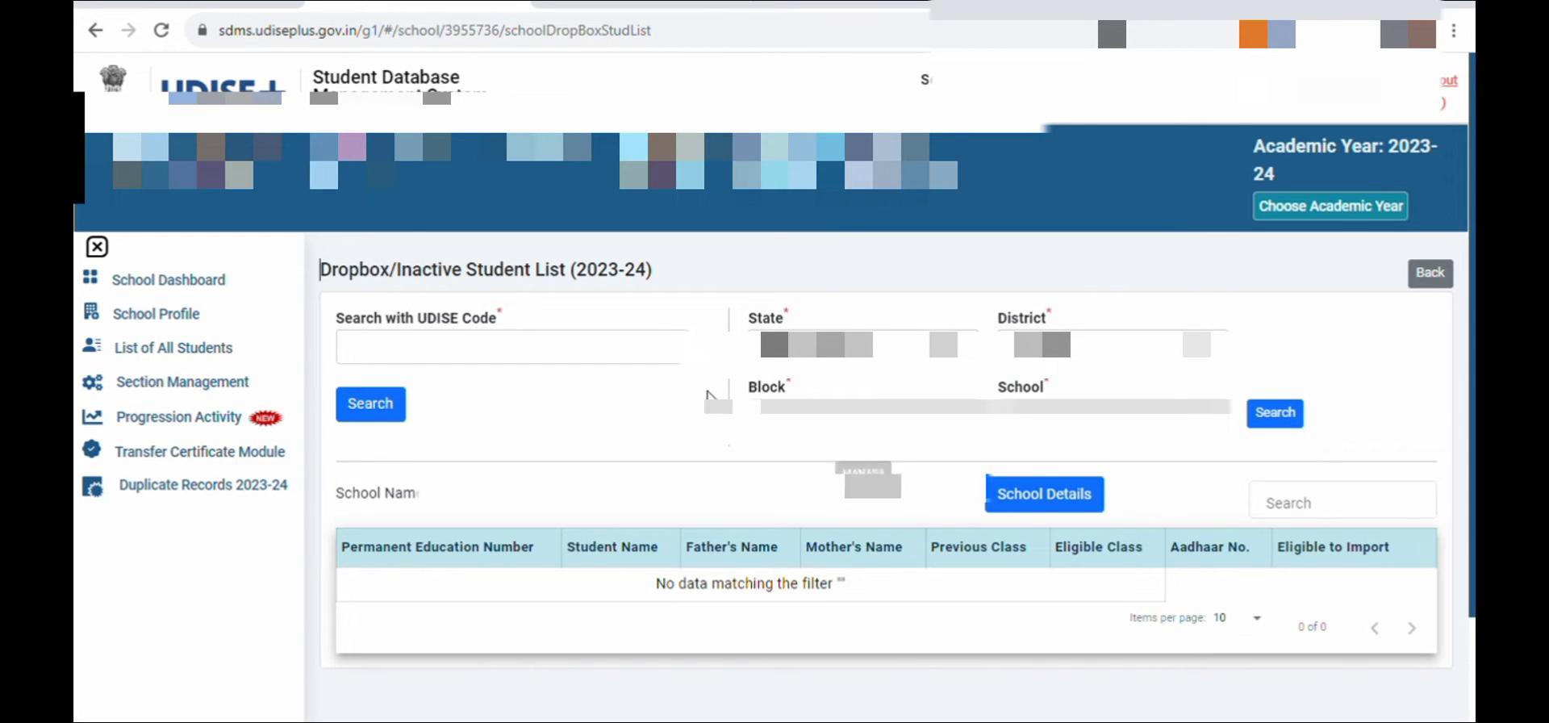
click(627, 366)
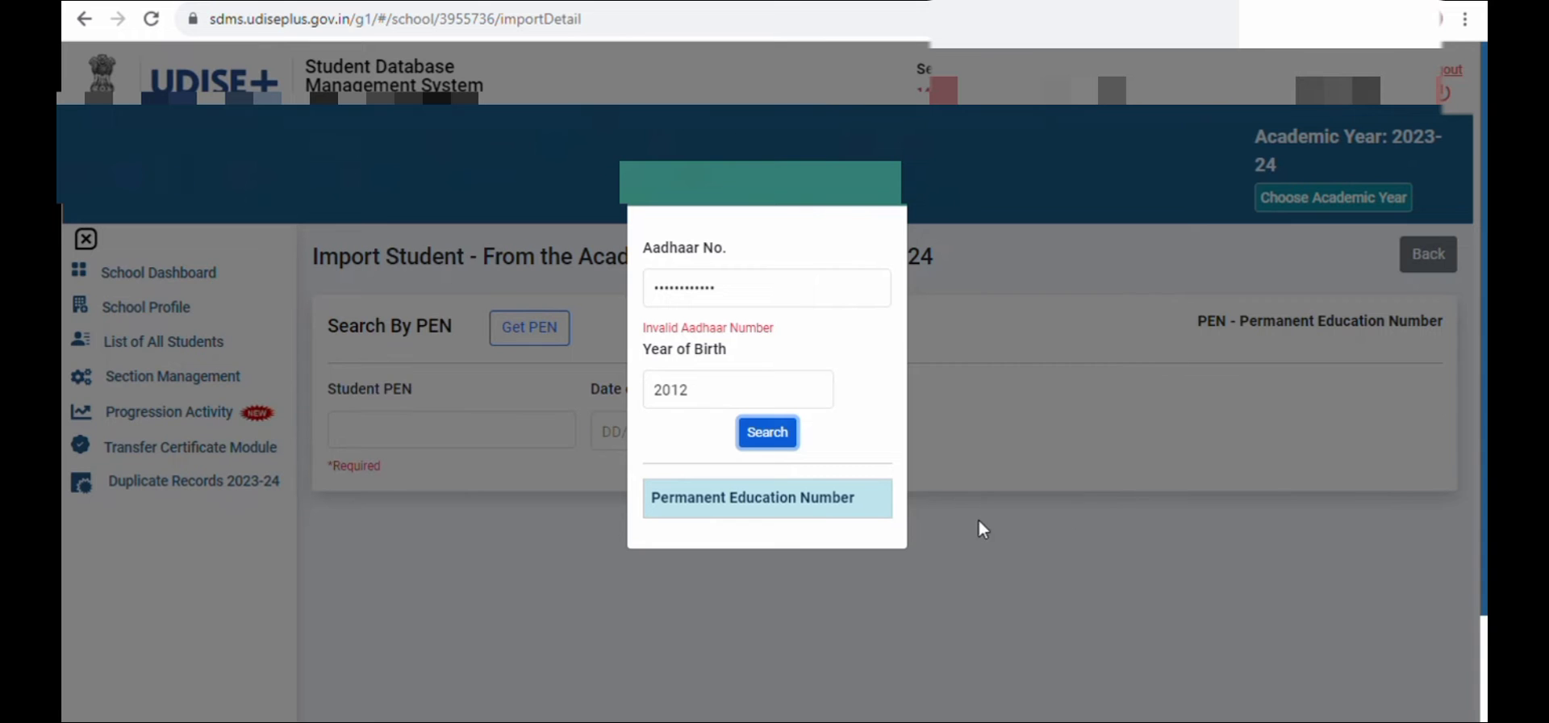
In the Get PEN lookup, revise the Aadhaar number and search again for the student's PEN
click(708, 280)
click(763, 436)
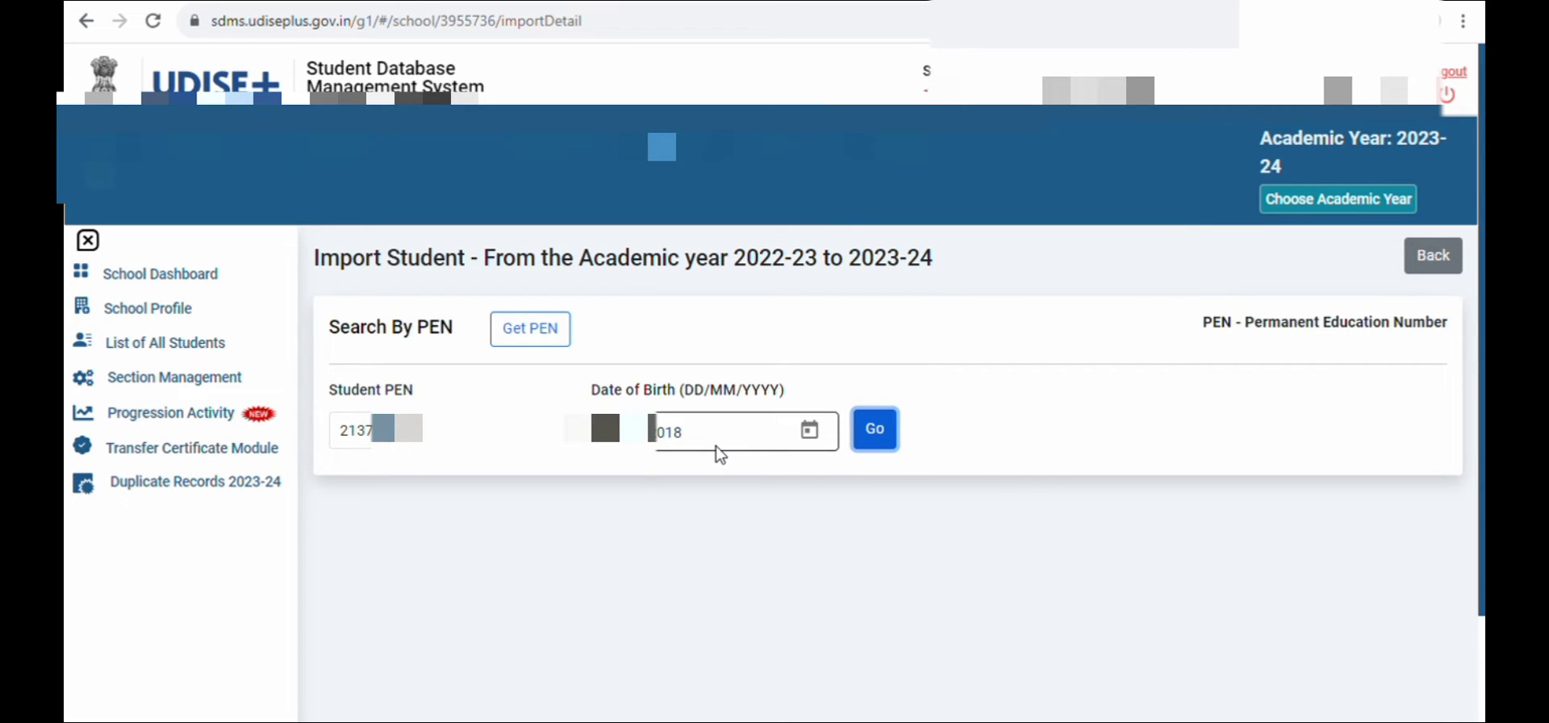
Search for the student by PEN and date of birth, correcting the birth year and repeating the search
click(881, 430)
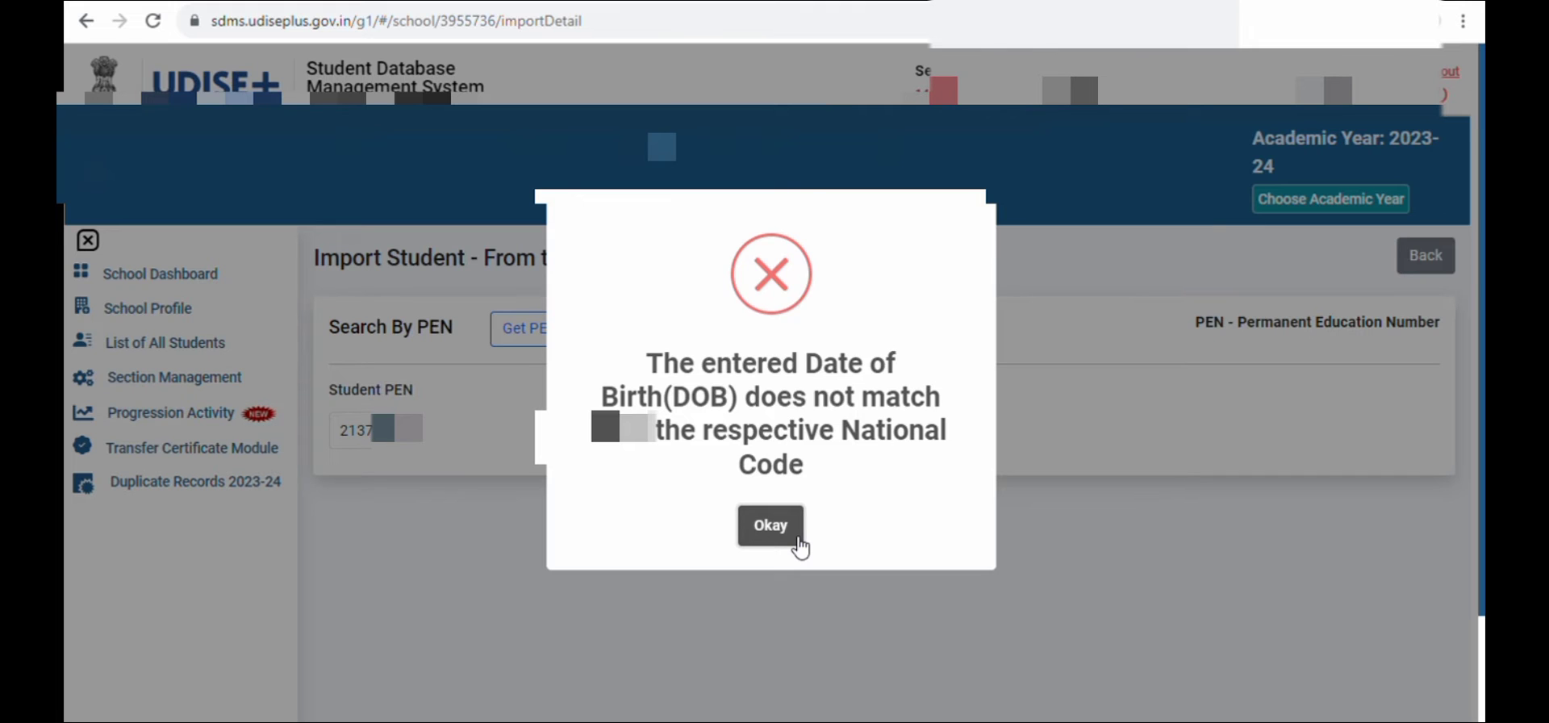
click(770, 526)
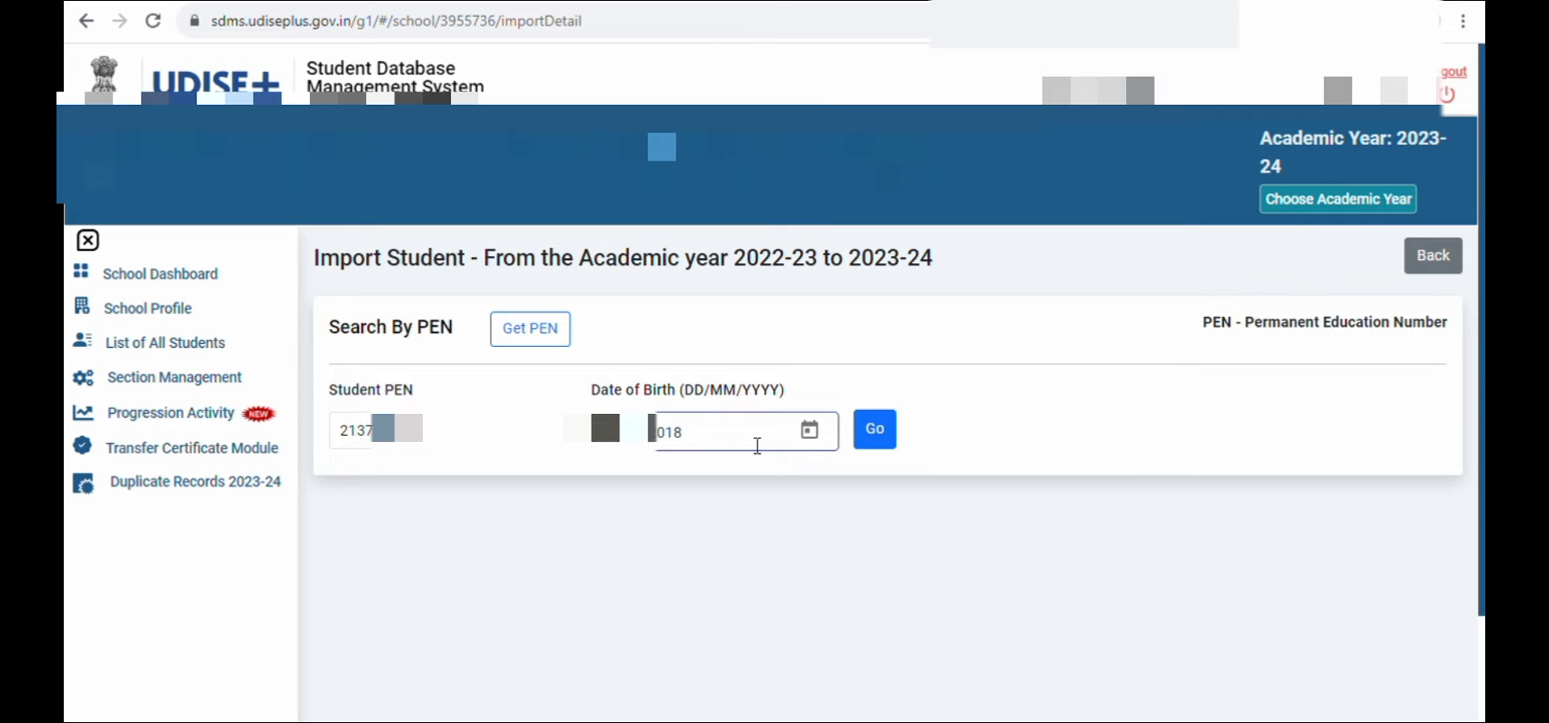
key(BackSpace)
text(9)
click(870, 432)
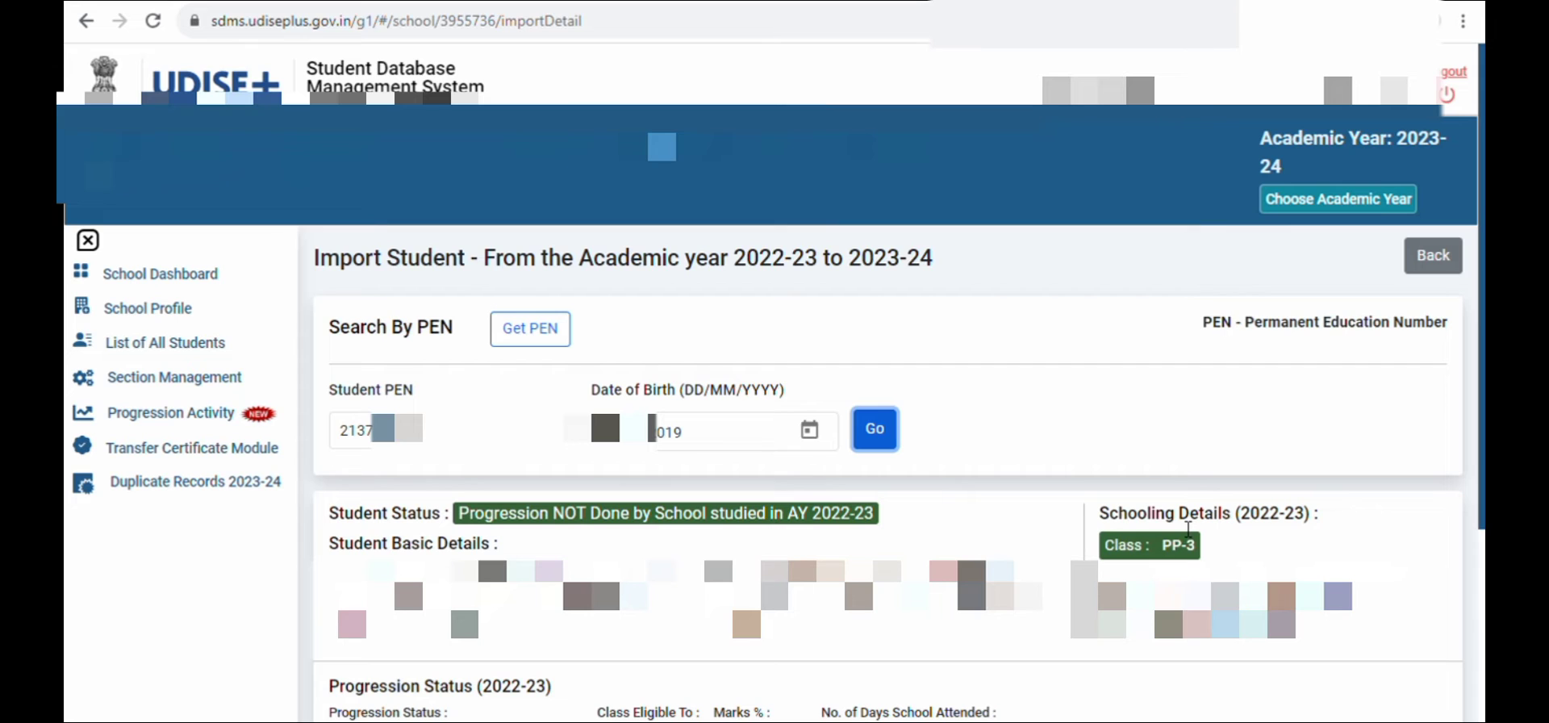
Set the student's 2022-23 progression status to Promoted, with 60 marks % and 120 days of school attended
scroll(1352, 530, down, 3)
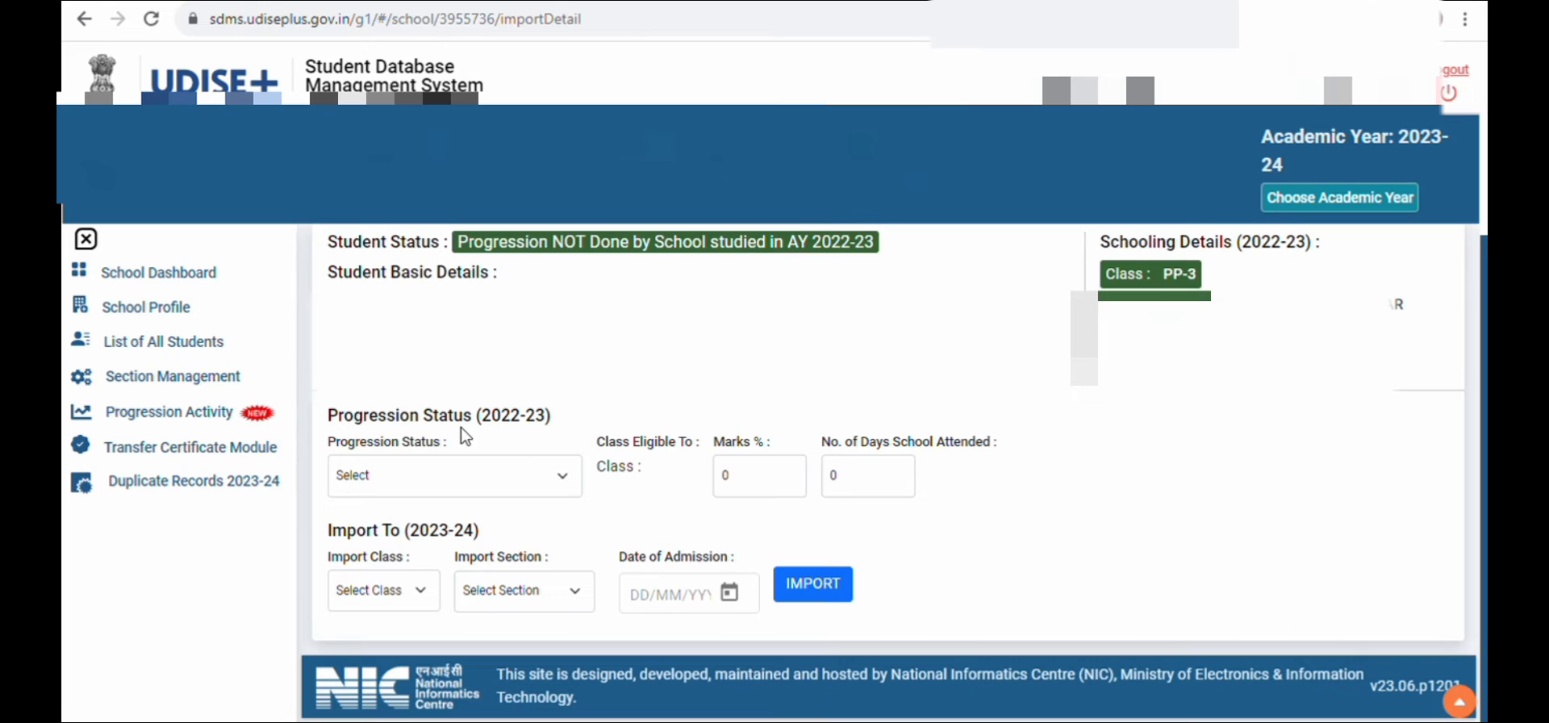
click(445, 482)
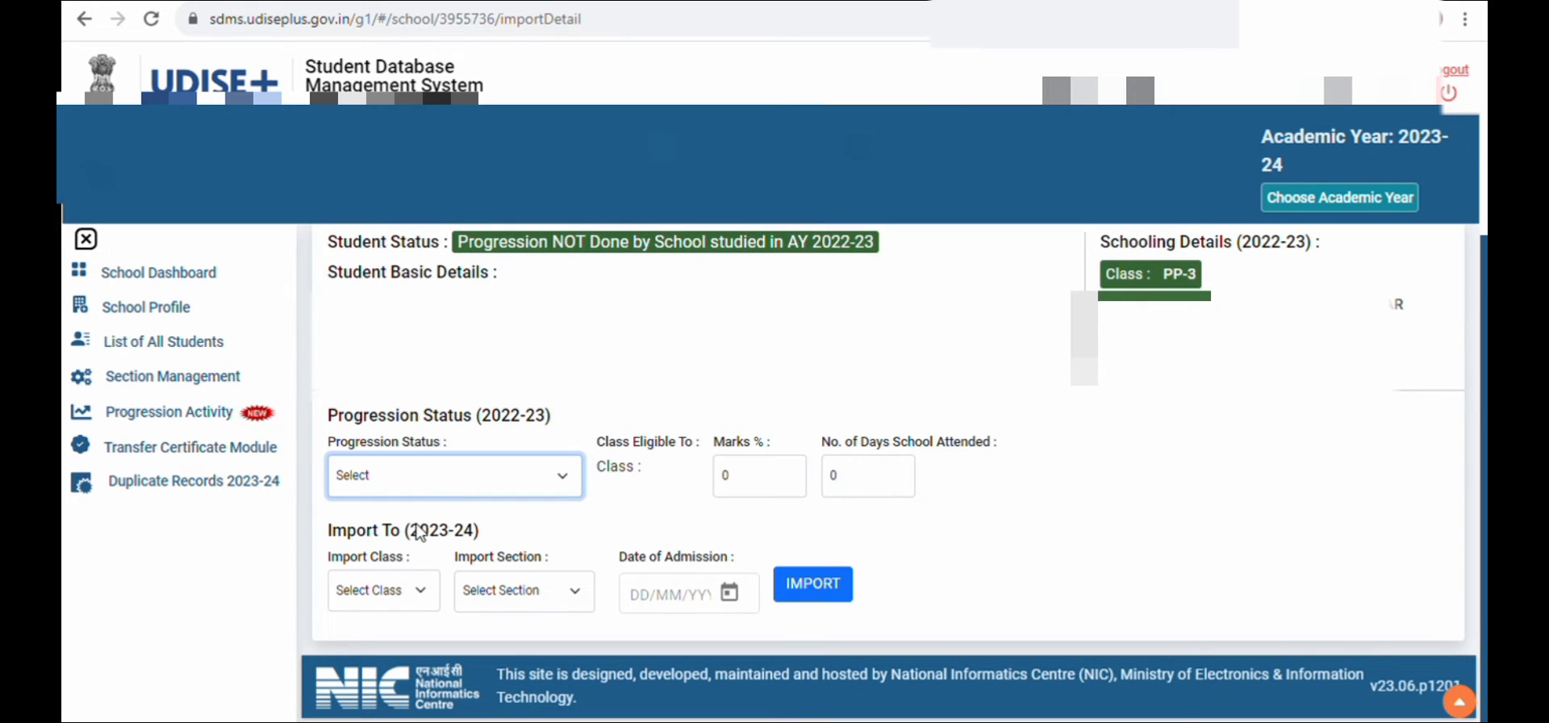
key(Down)
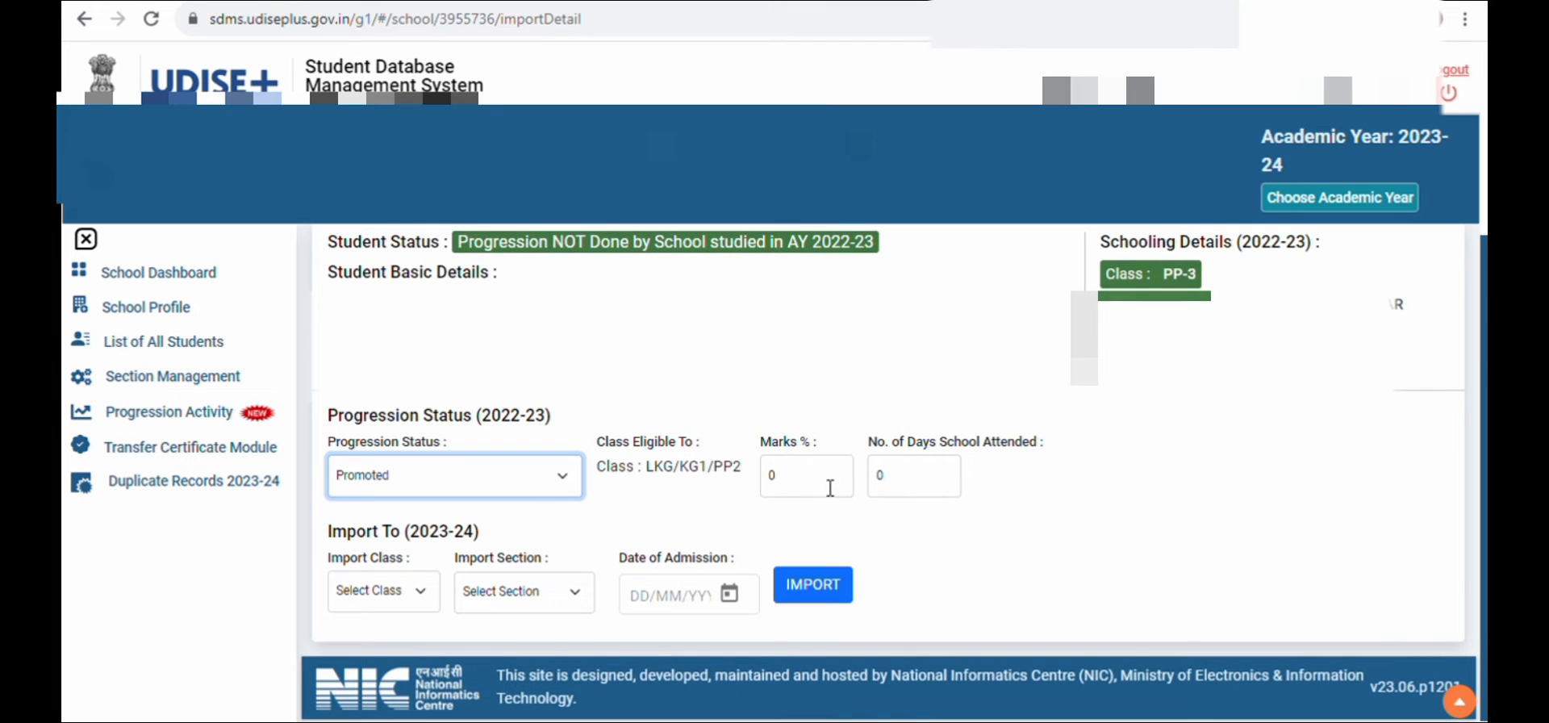
key(Tab)
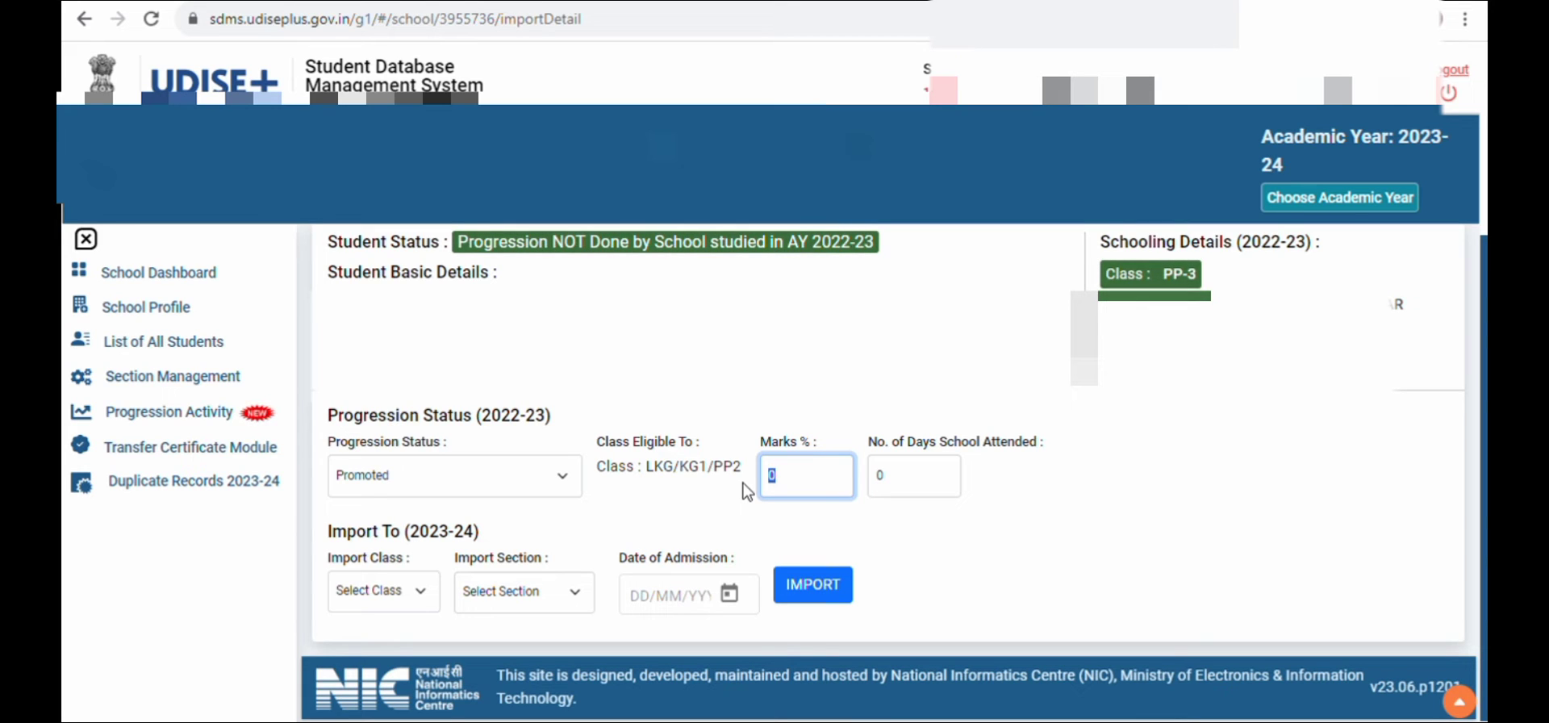
text(60)
key(Tab)
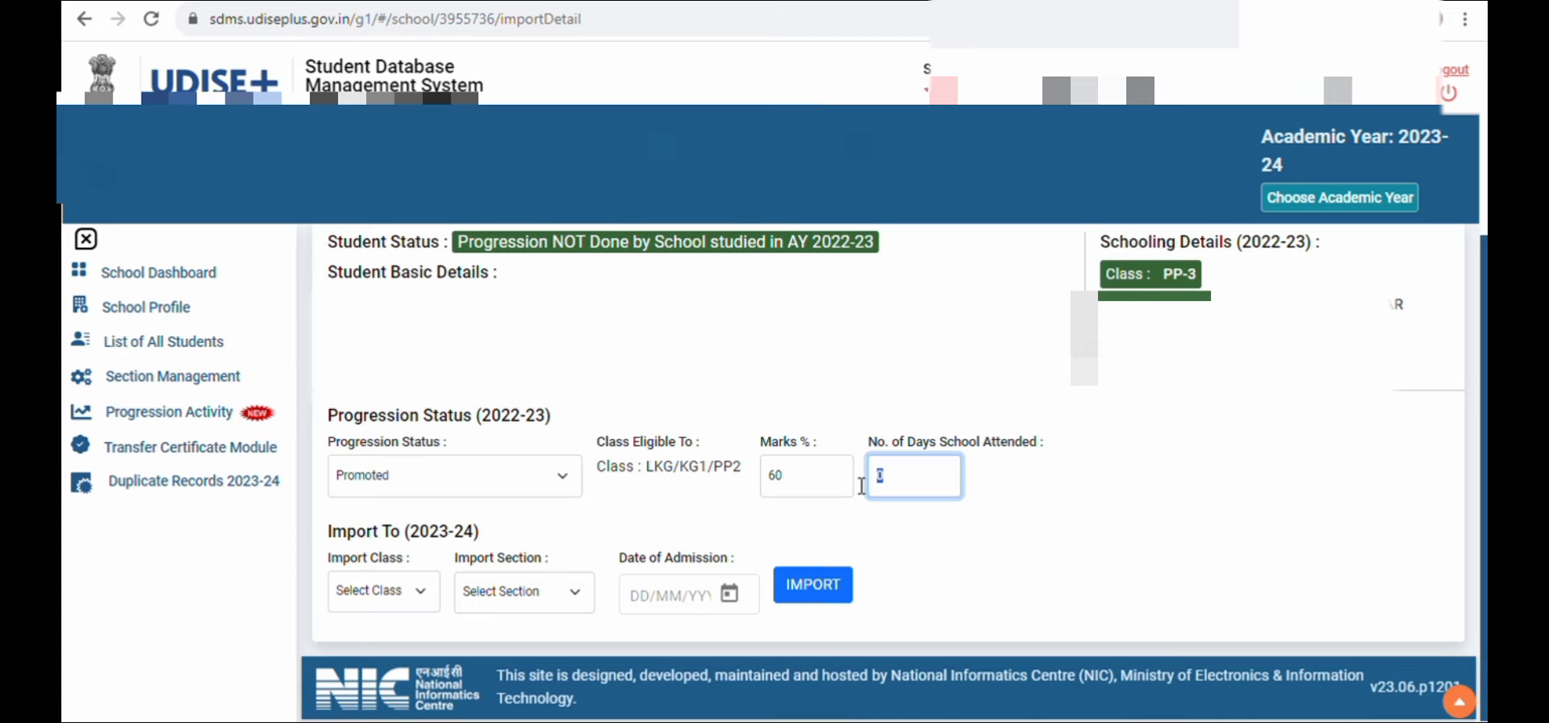
text(1)
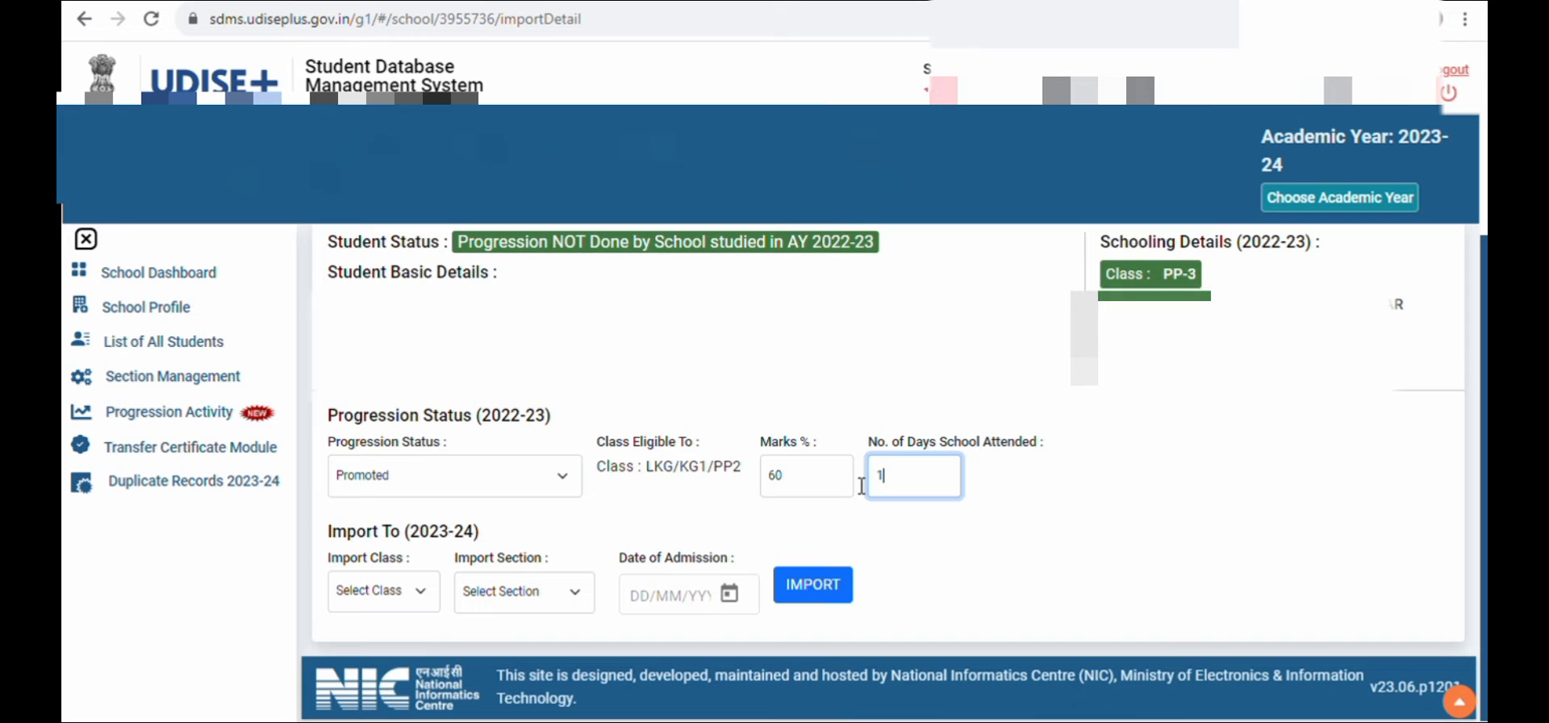
text(20)
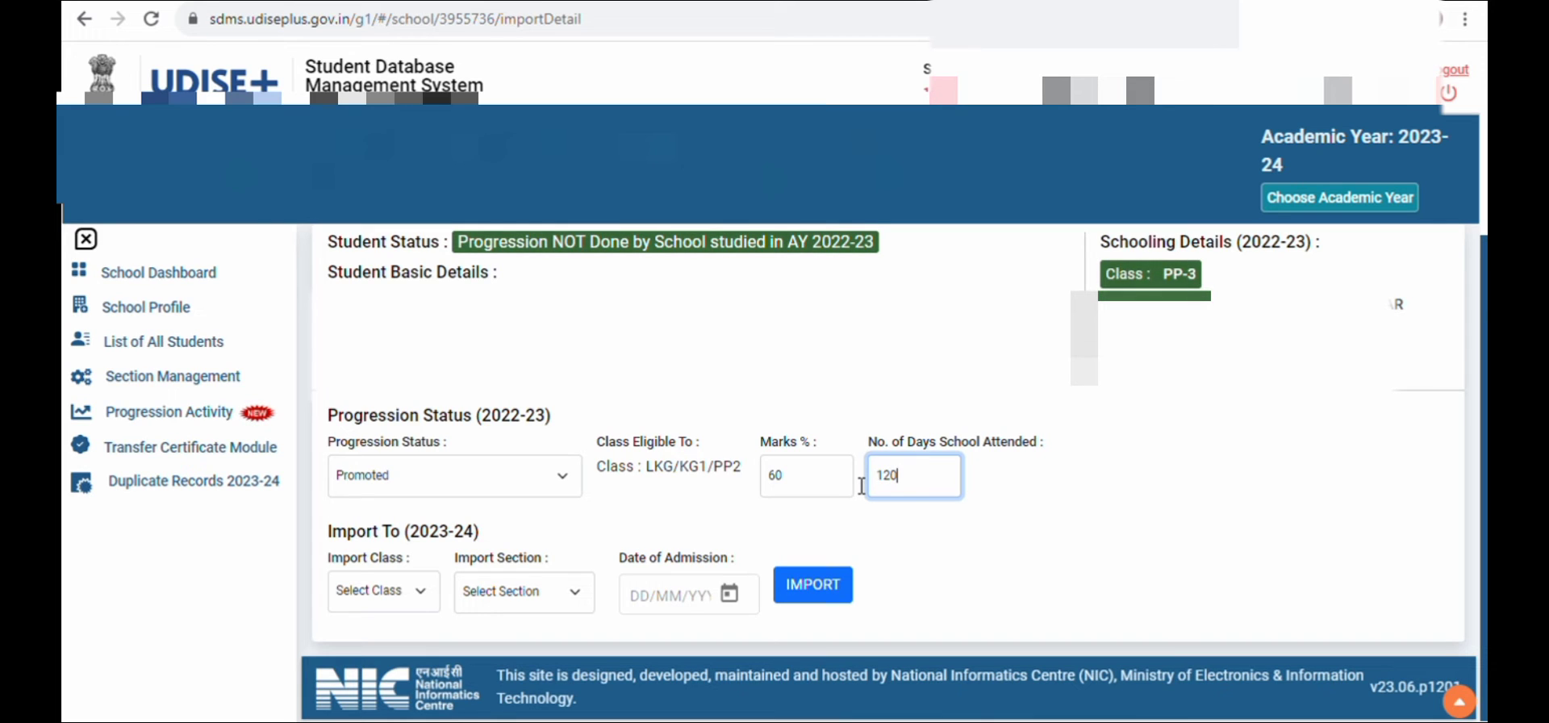
Set the 2023-24 import class to LKG/KG1/PP2 and the import section to A
click(420, 595)
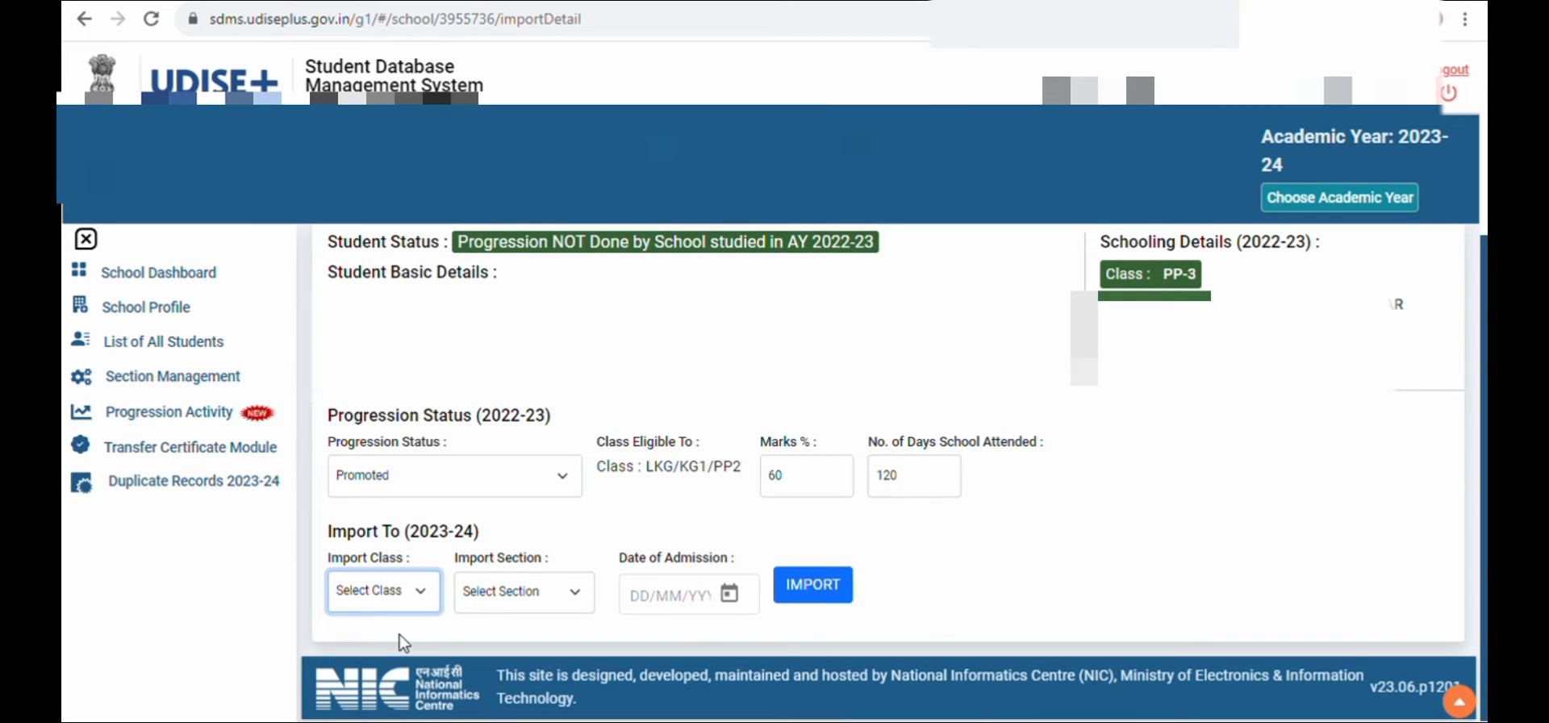
click(400, 634)
click(518, 593)
click(511, 633)
Set the date of admission to 15/07/2022 and try to import the student into LKG/KG1/PP2, confirming the request
click(646, 595)
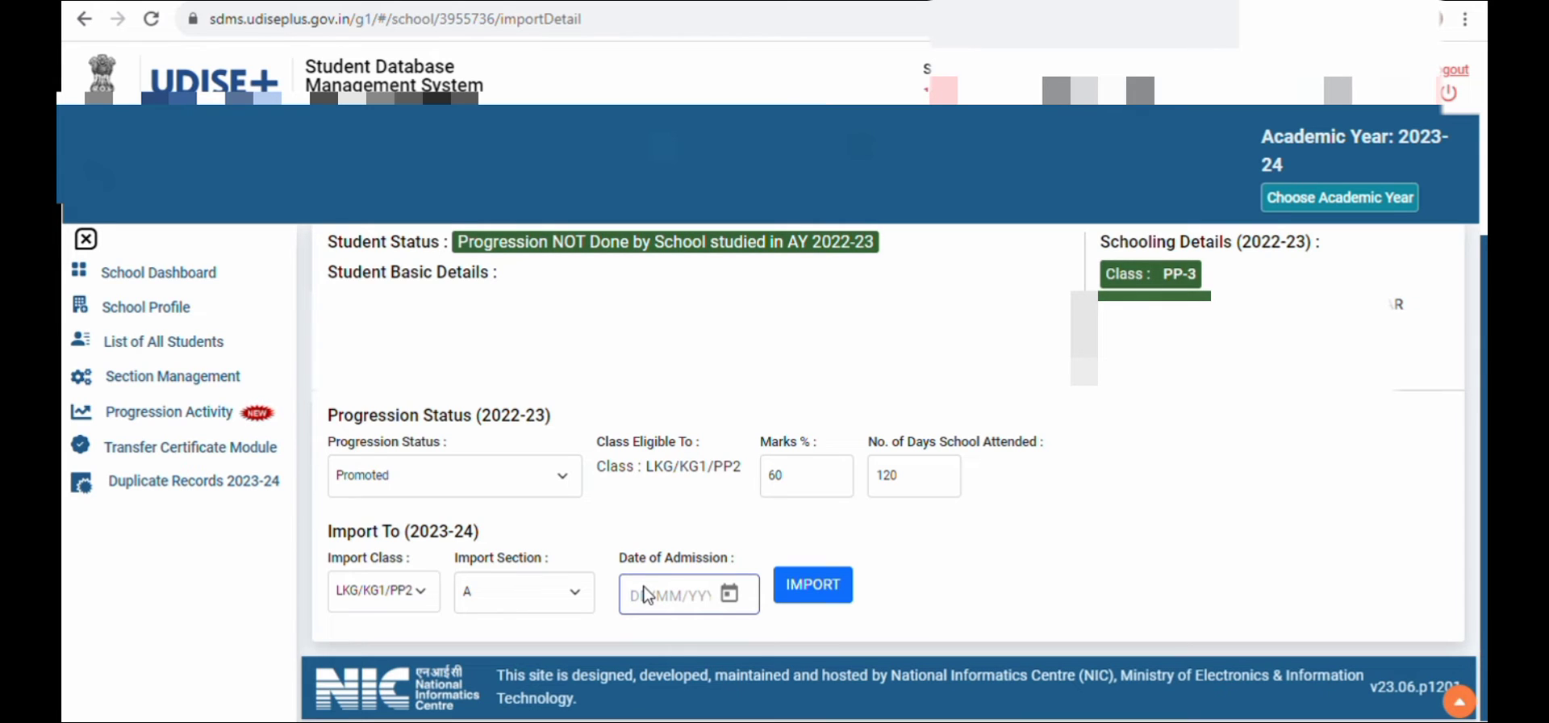
text(02)
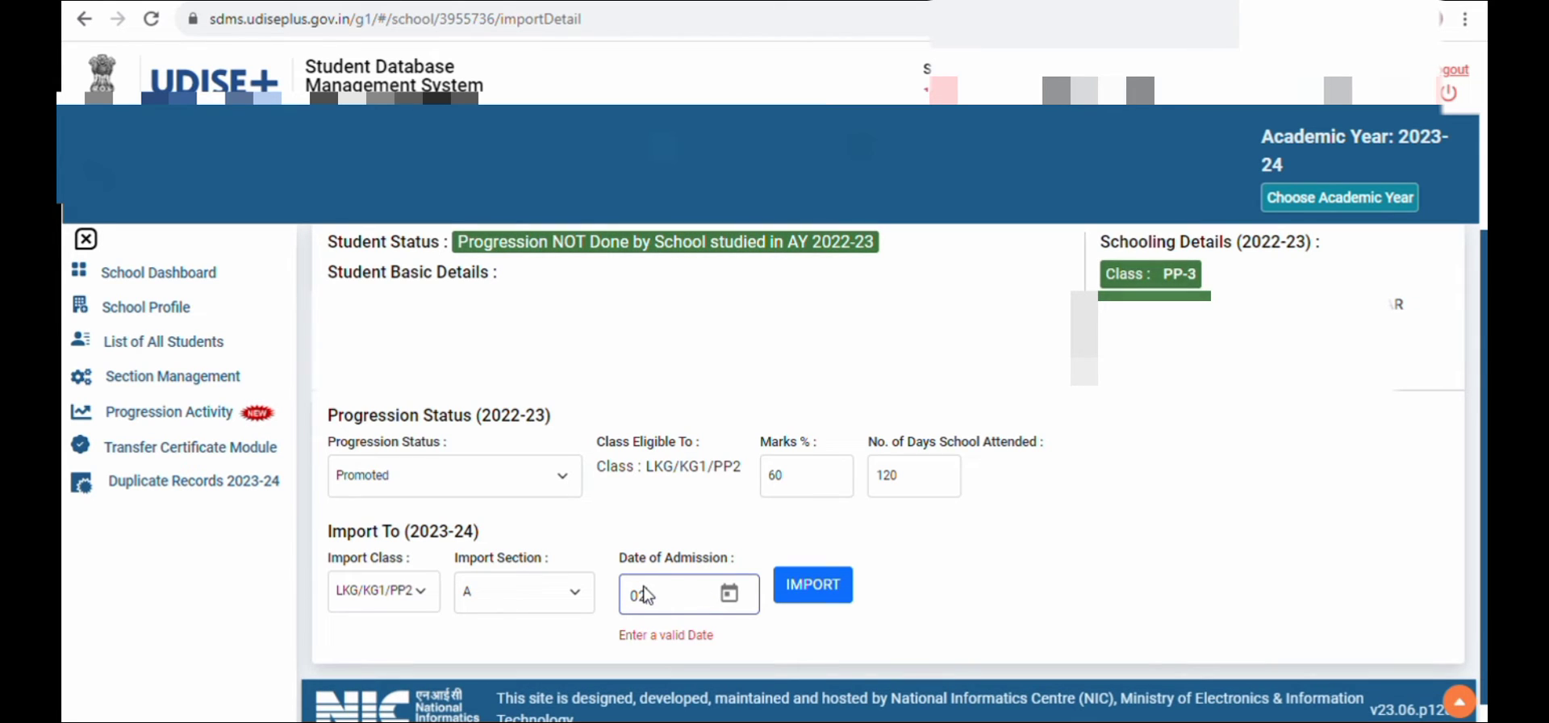
key(BackSpace)
key(BackSpace)
text(1)
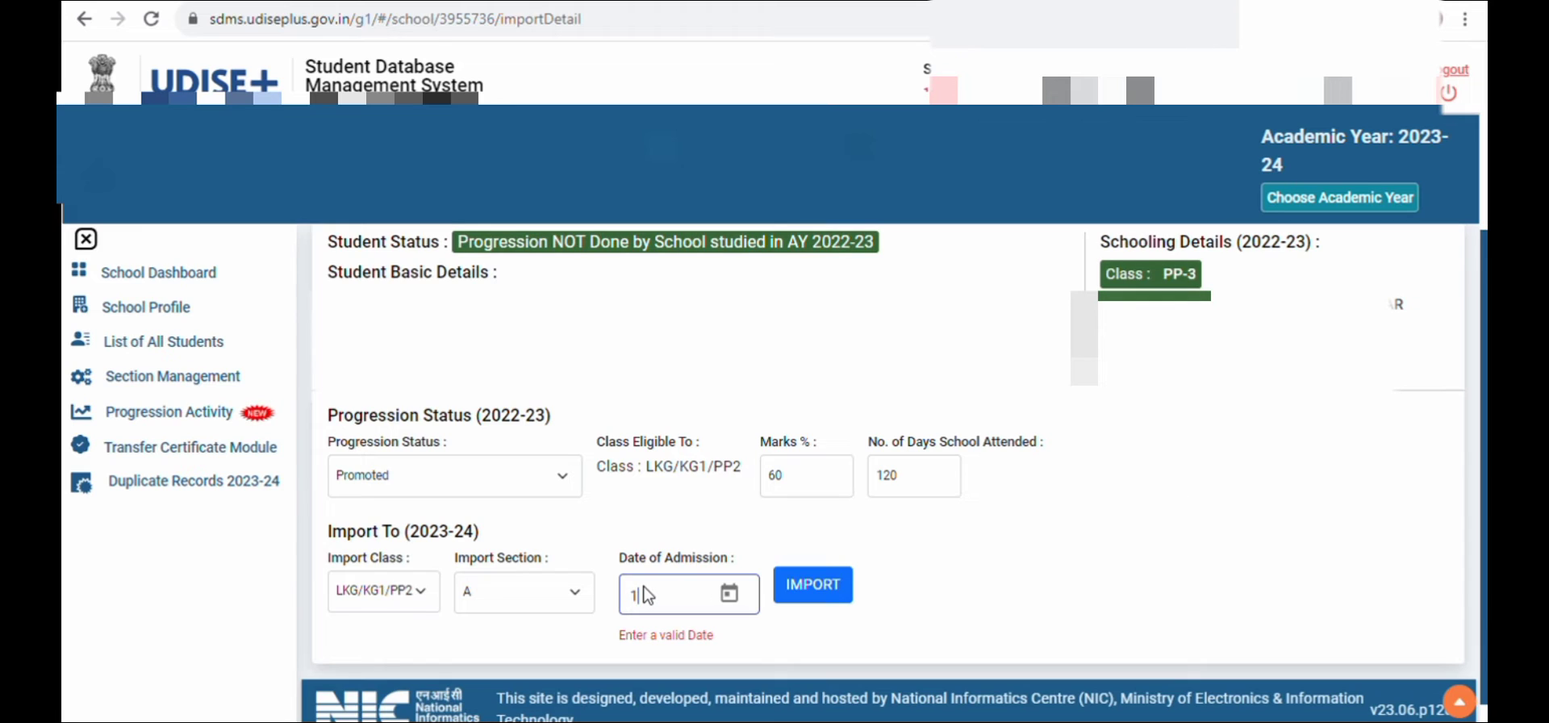
text(5/07/2022)
click(798, 595)
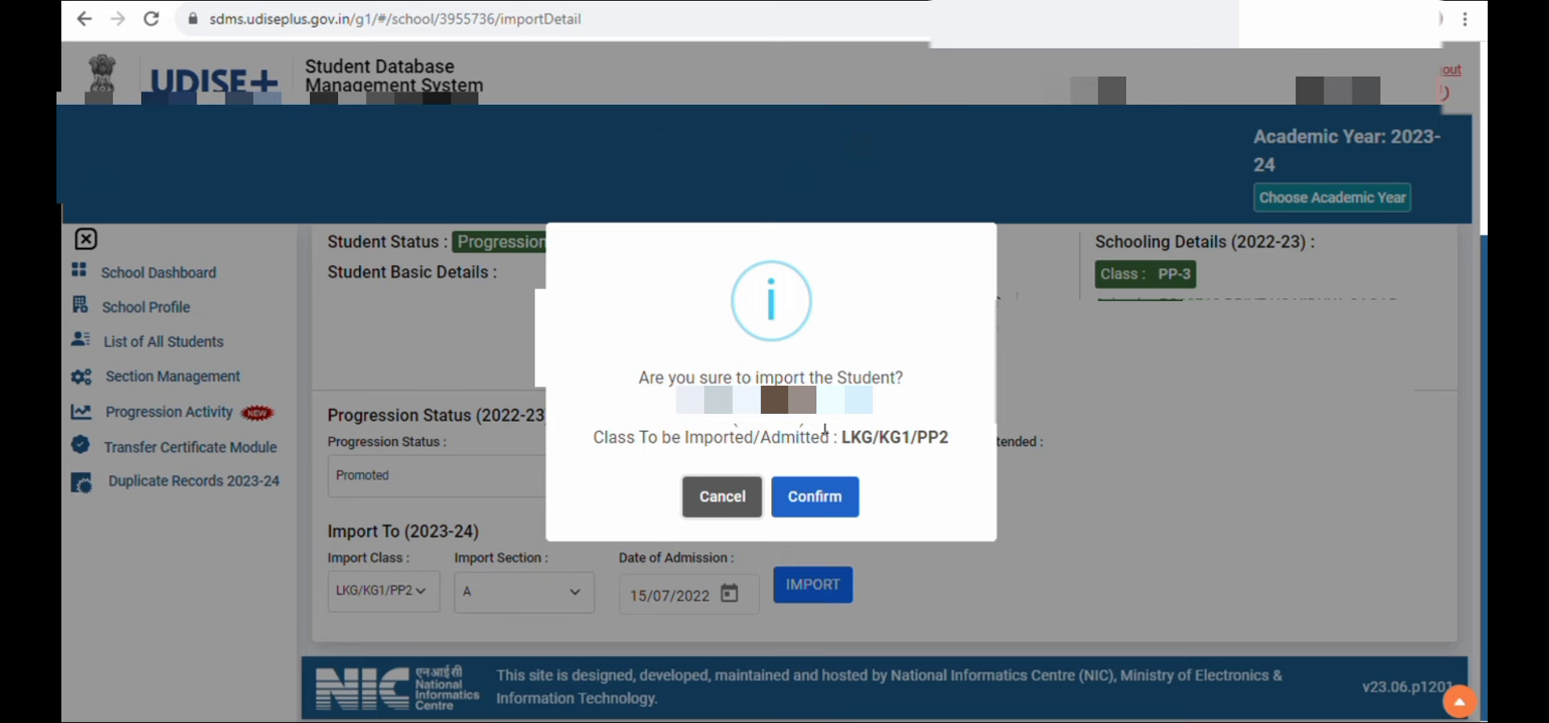
click(821, 494)
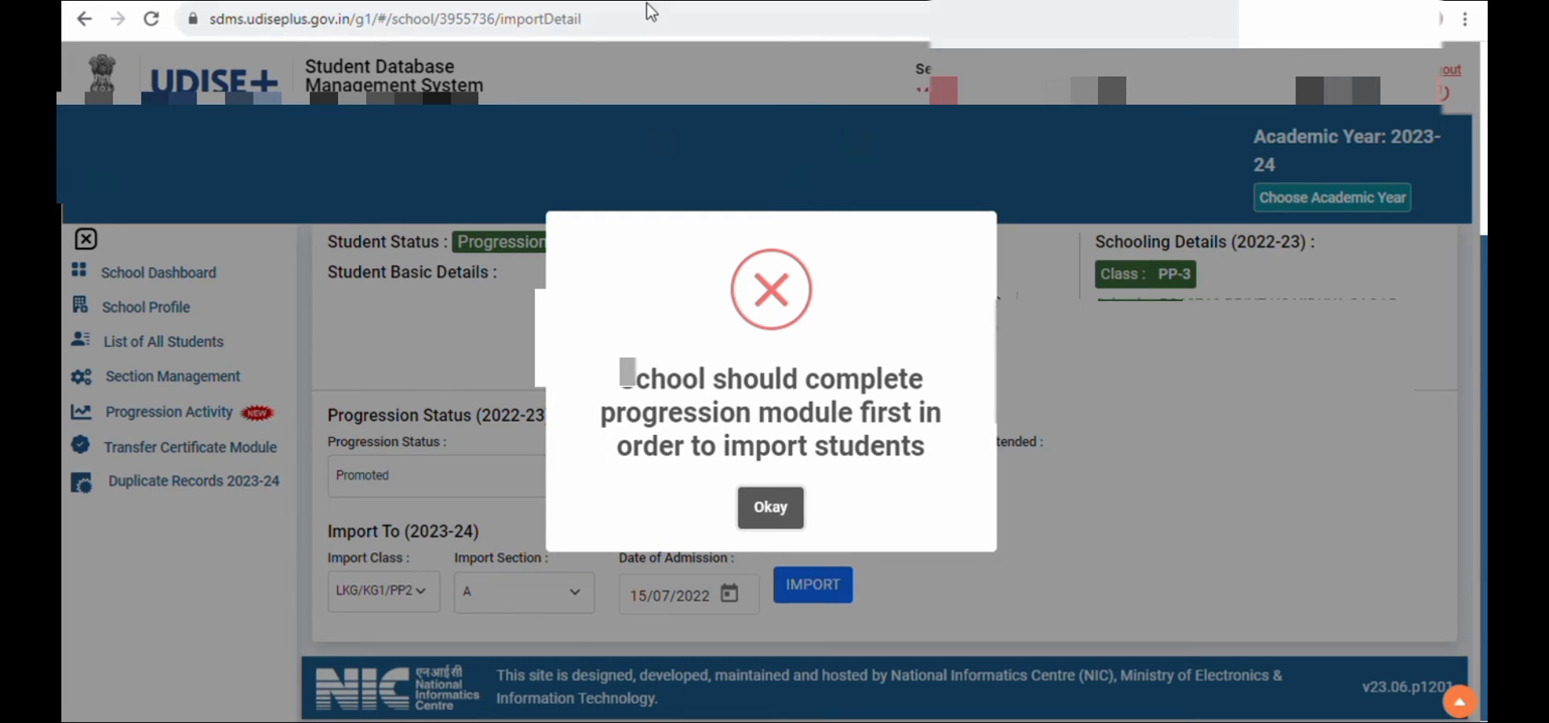
click(771, 507)
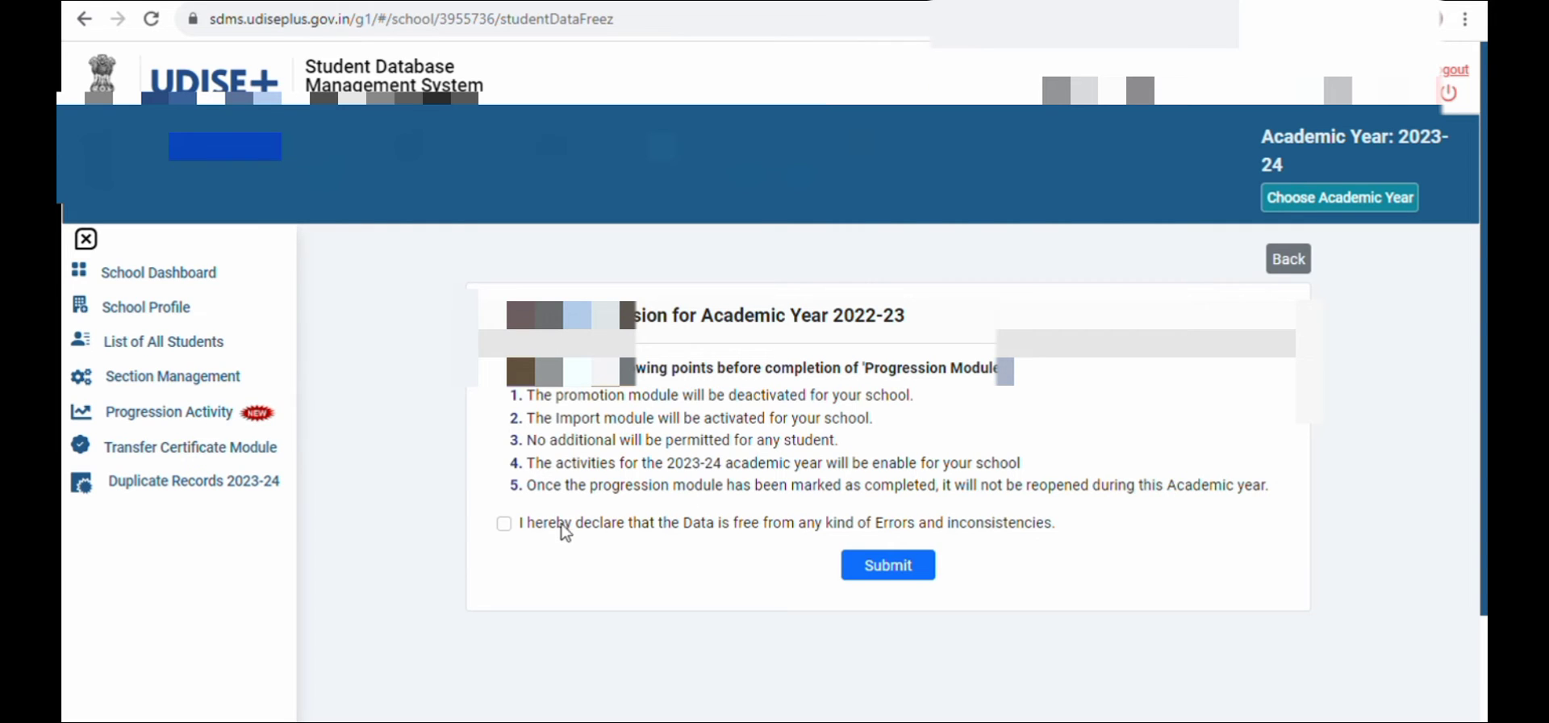
Tick the declaration that the data is free from errors on the 2022-23 progression completion form
click(505, 525)
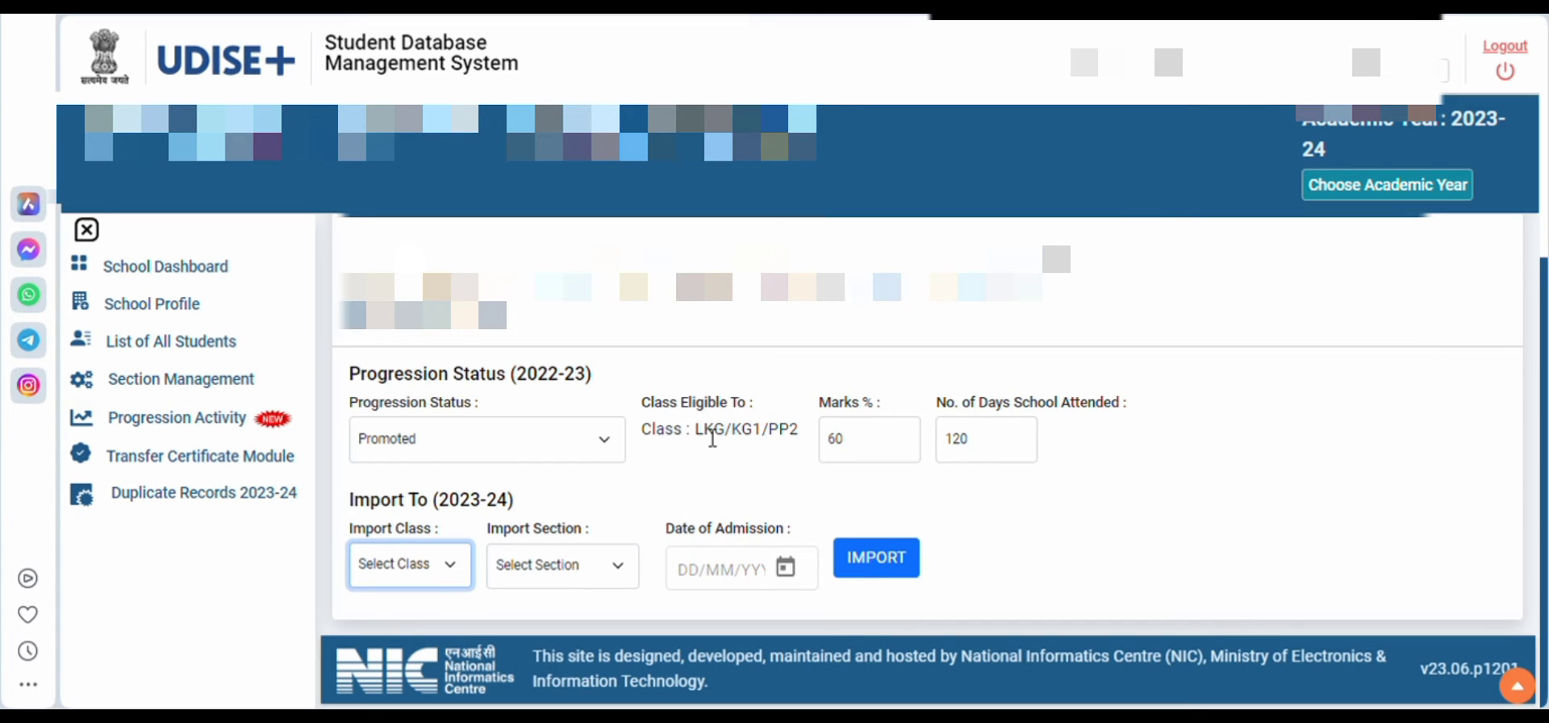
Check the class the student is eligible for against the import class choices
drag(645, 427, 735, 443)
triple_click(771, 443)
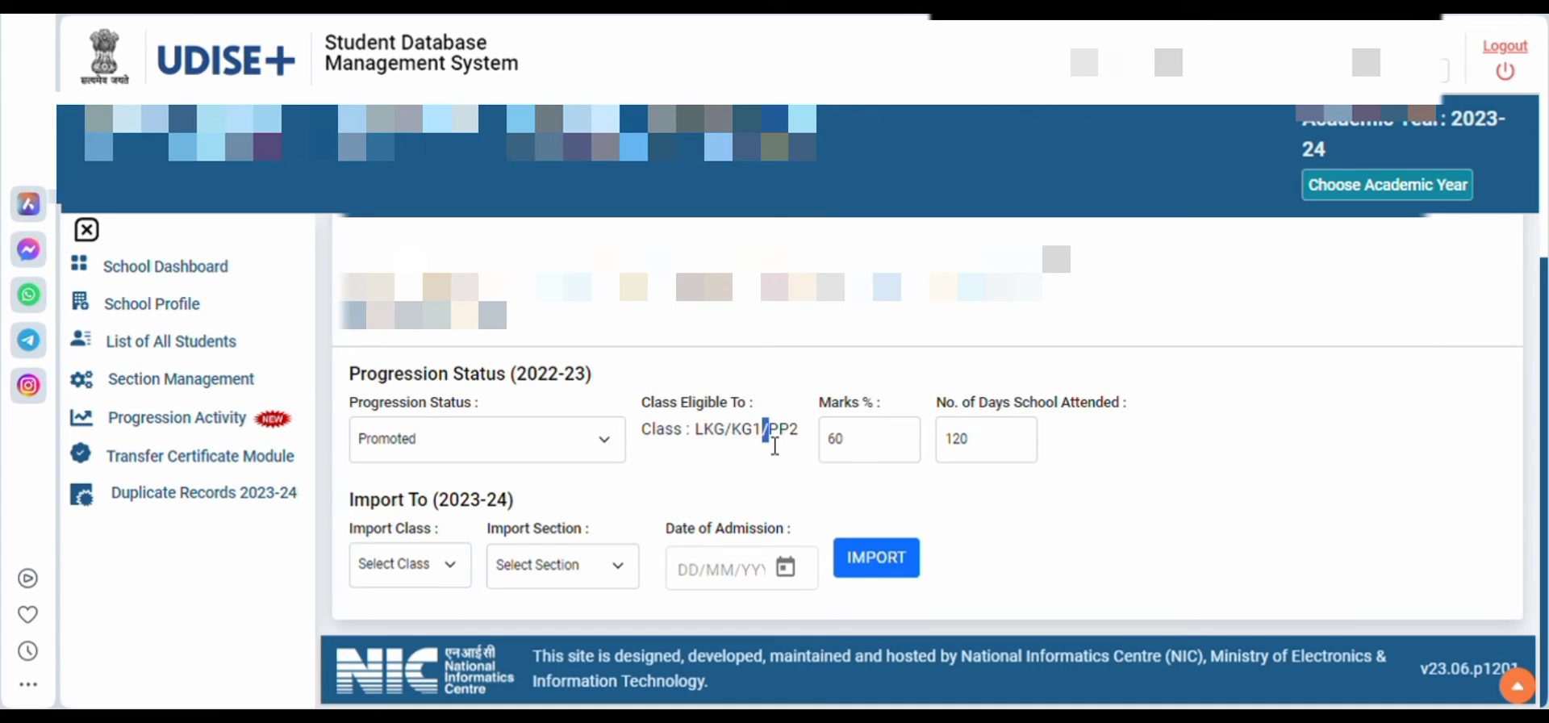
click(729, 466)
click(433, 572)
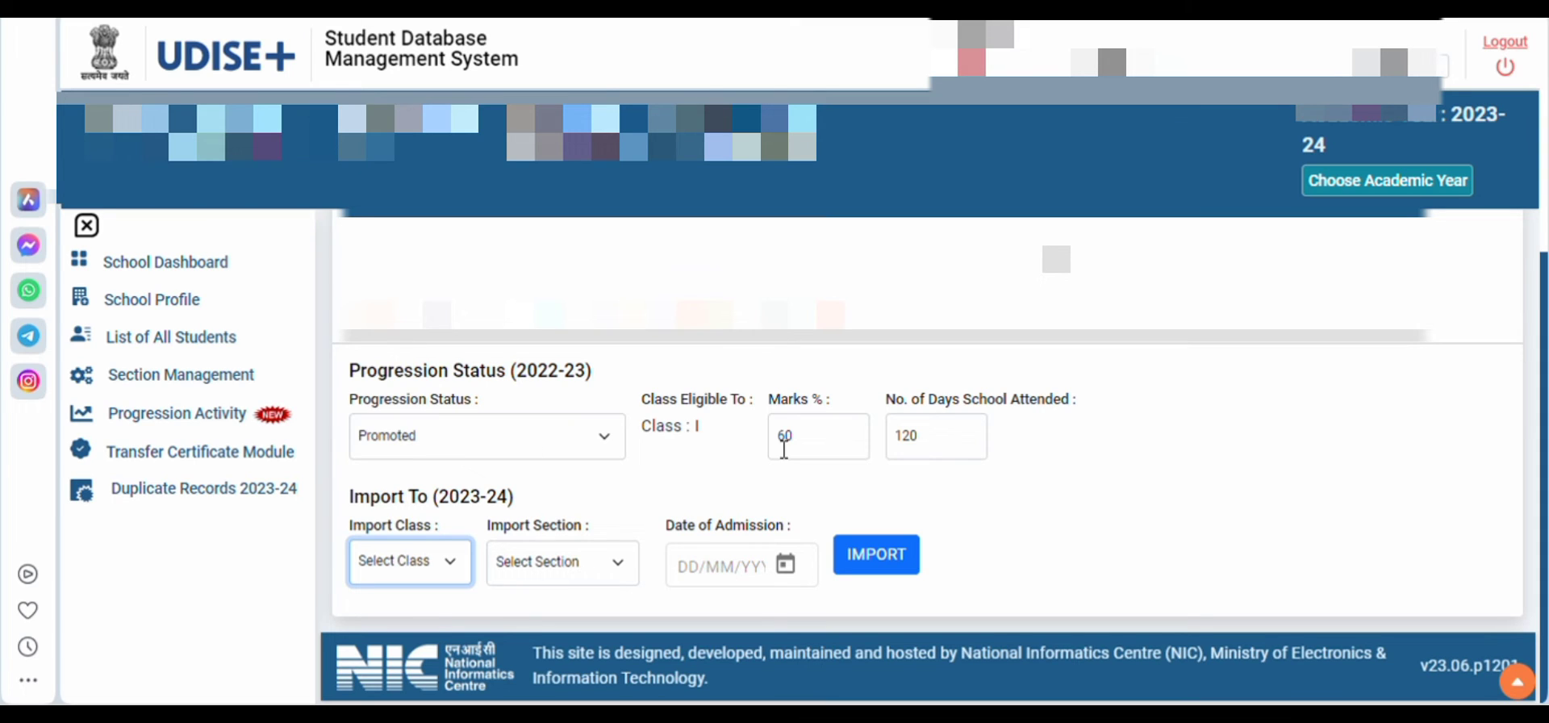
Set the 2023-24 import class to I and the import section to A
click(406, 570)
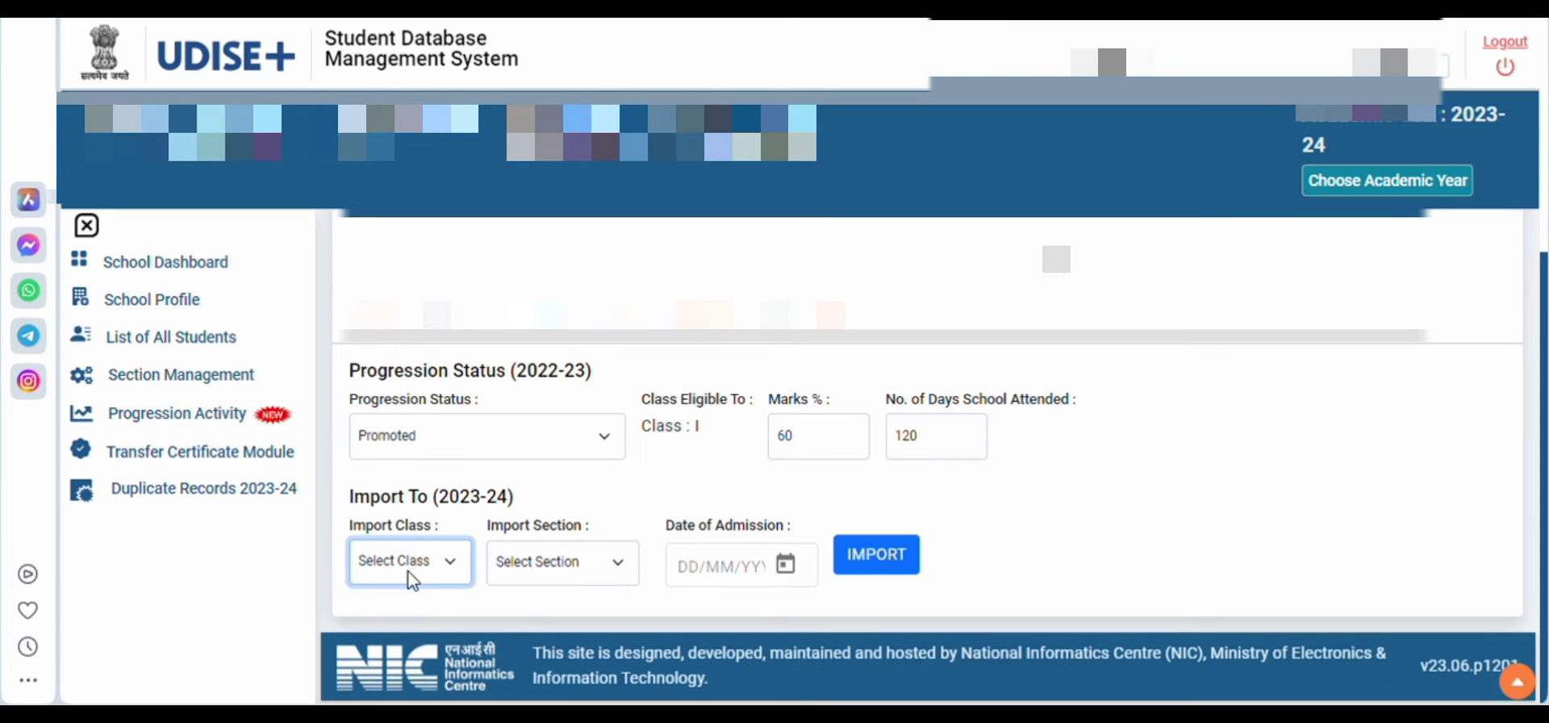
click(368, 614)
click(528, 579)
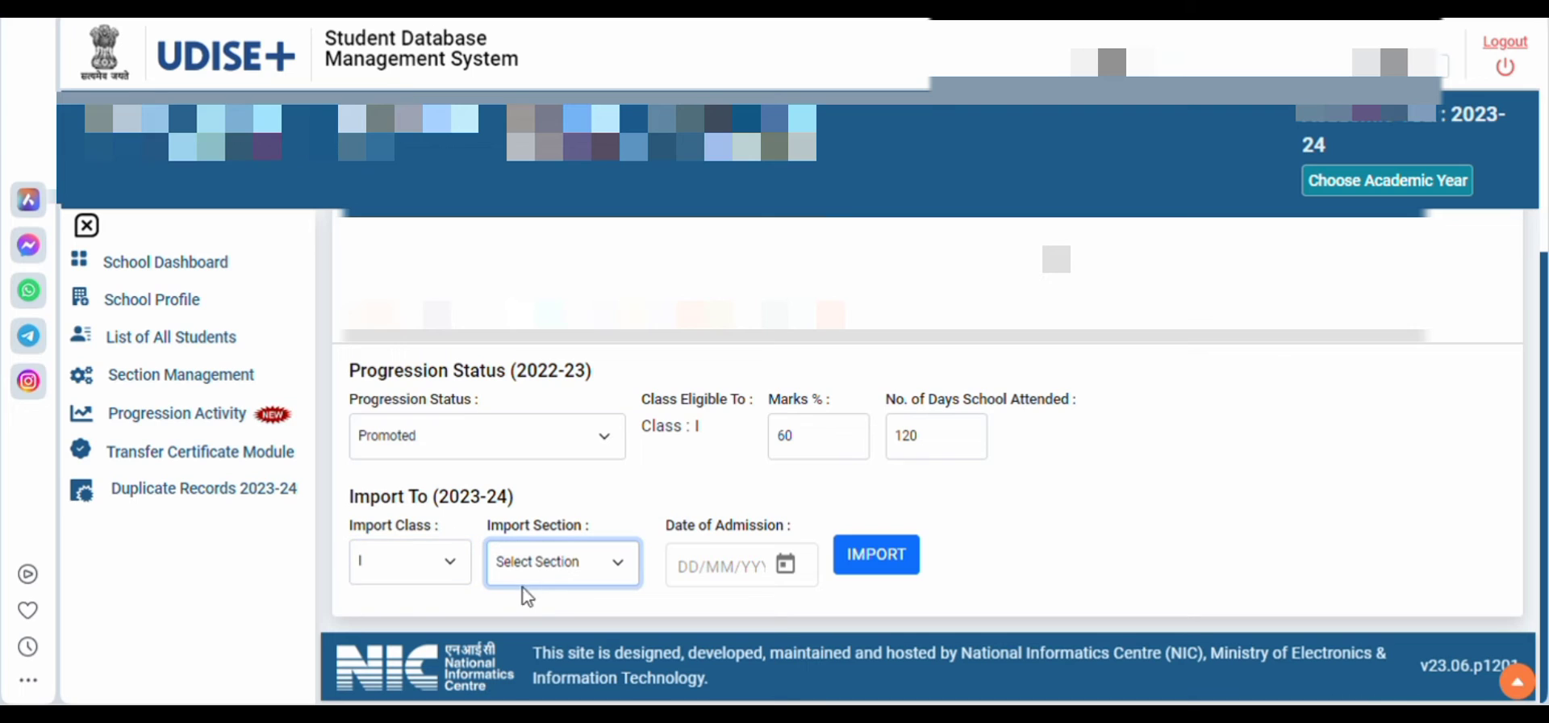
click(518, 612)
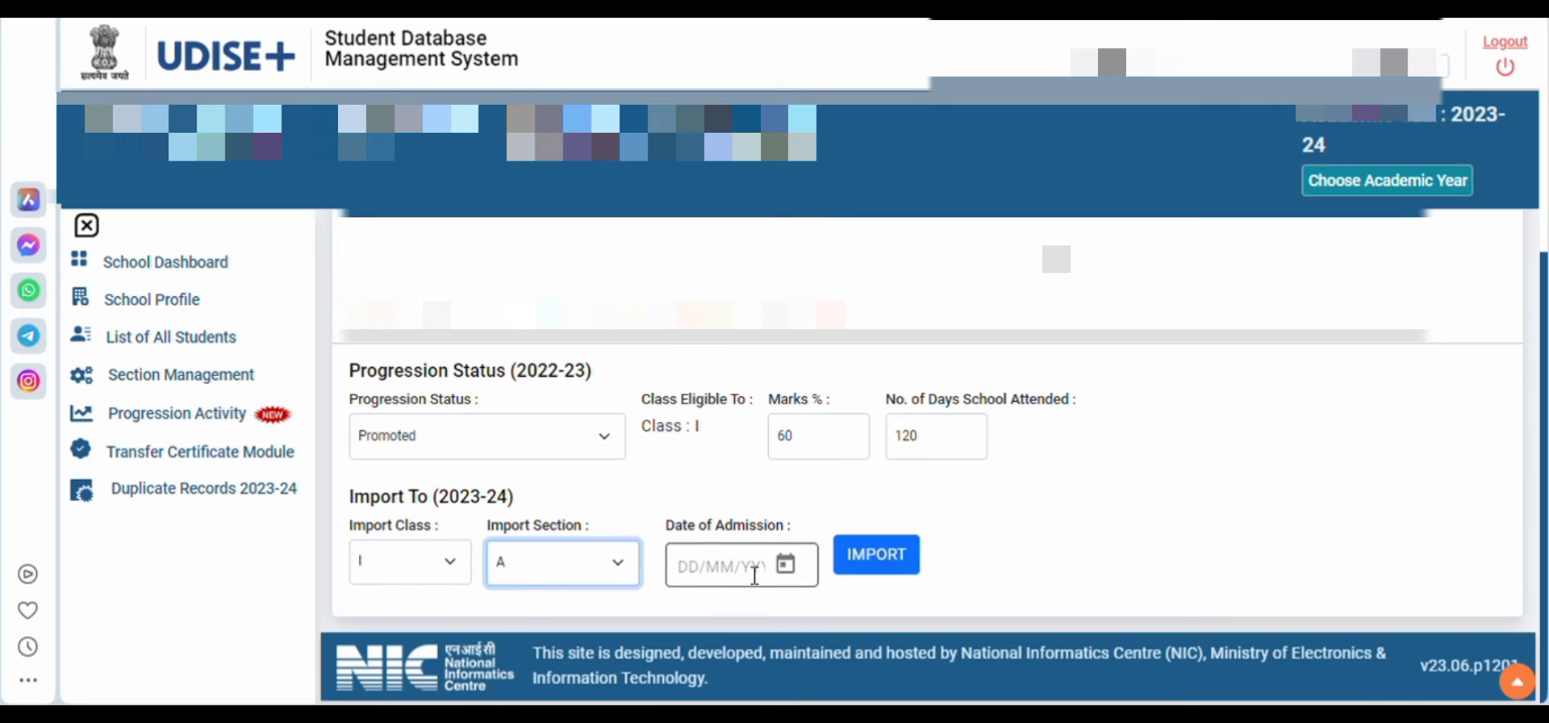
Enter 15/07/2022 as the date of admission and try to import the student into class I
click(686, 575)
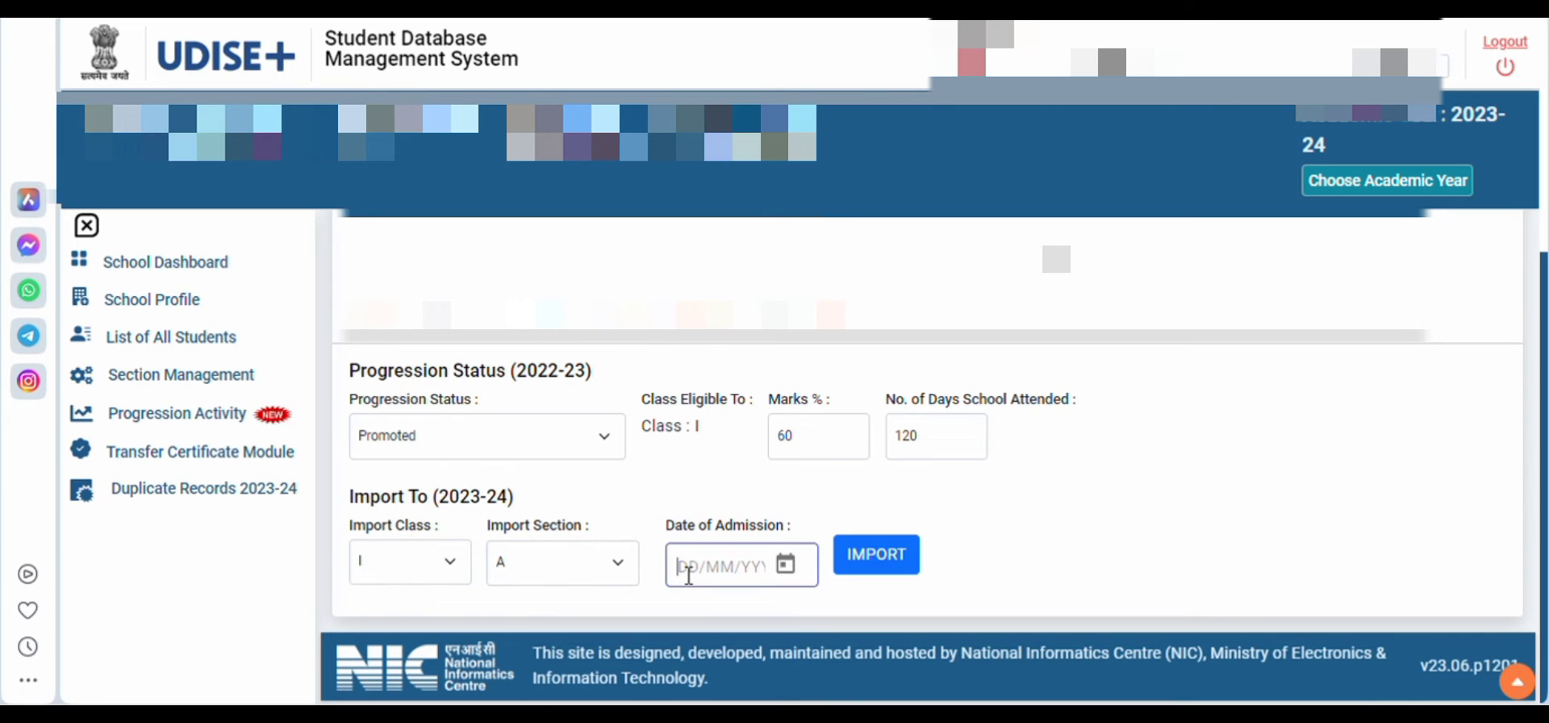
text(15/)
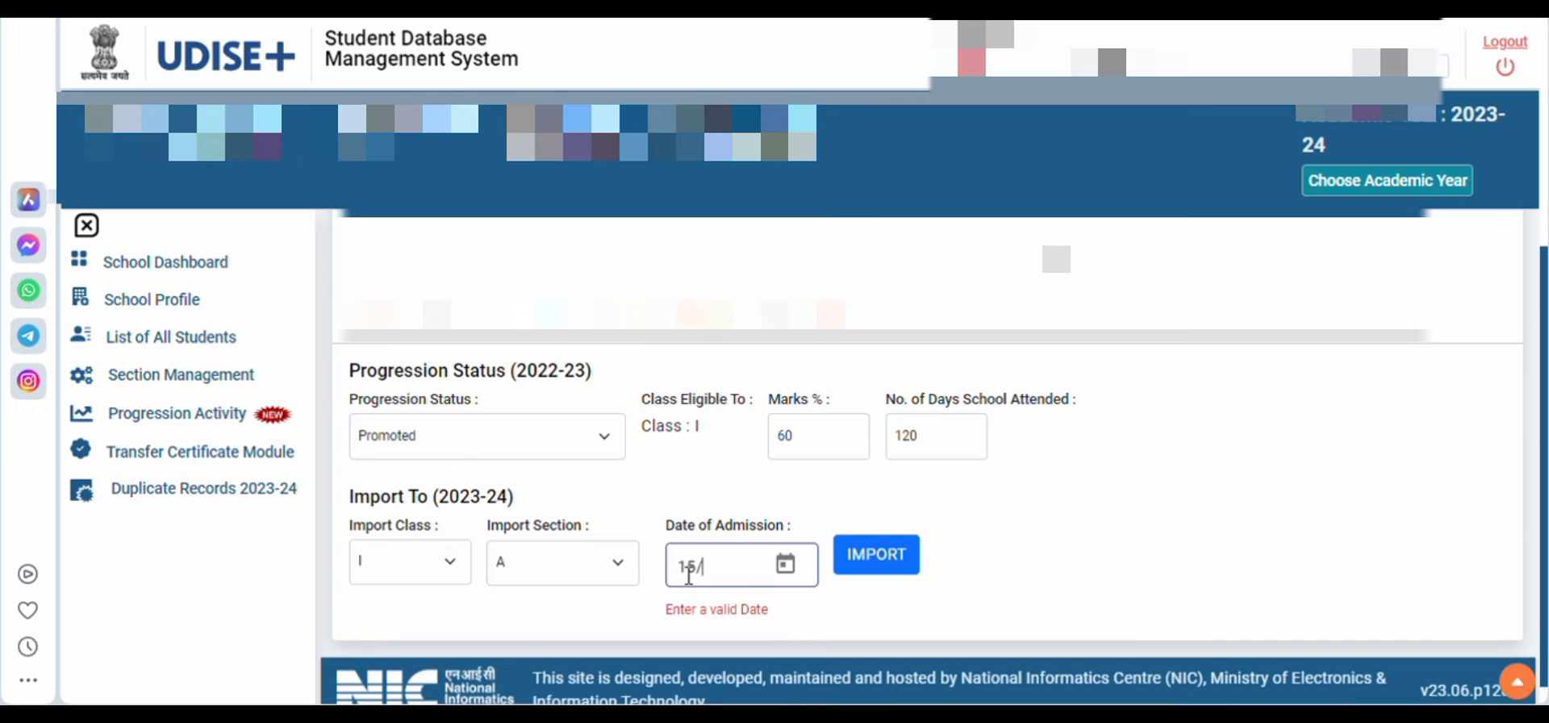
text(07/2022)
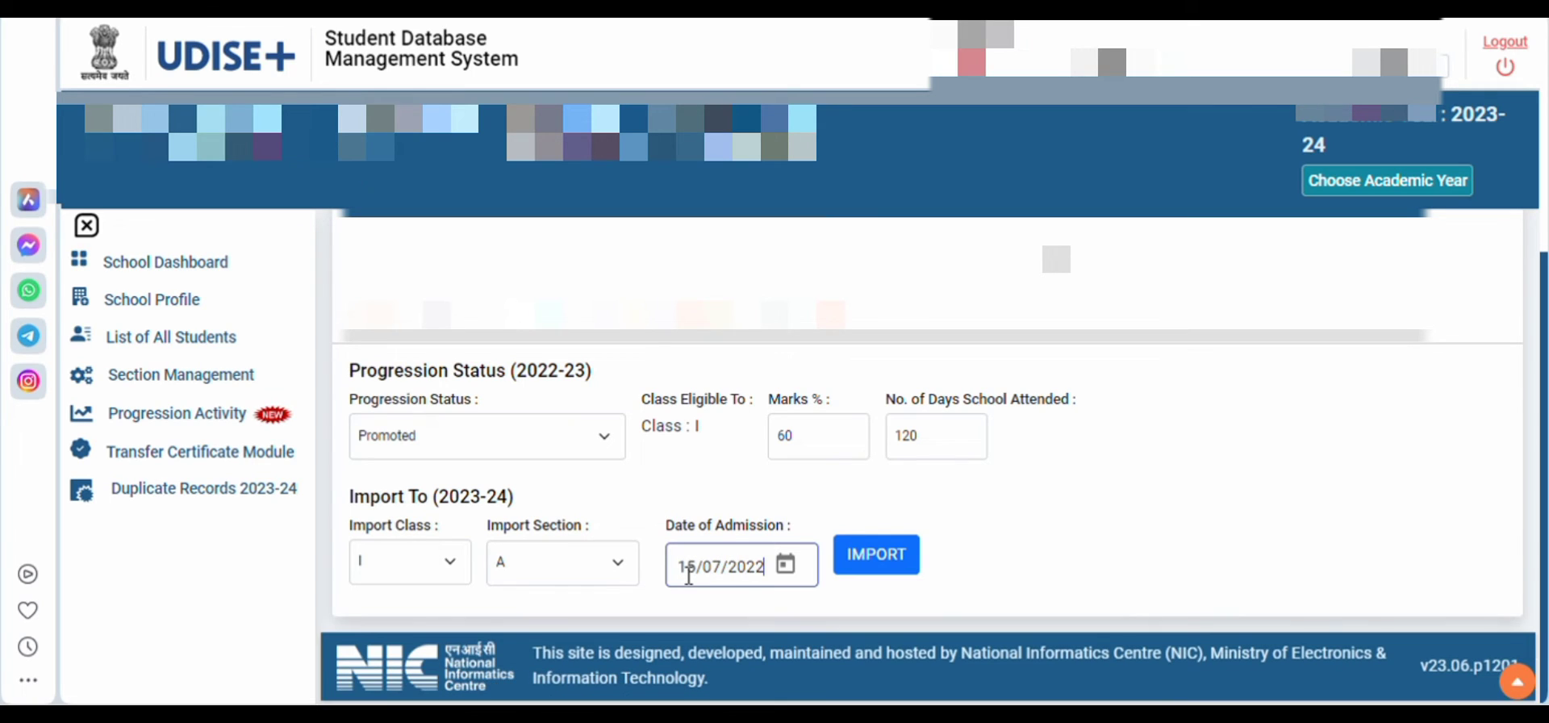
click(894, 556)
click(844, 508)
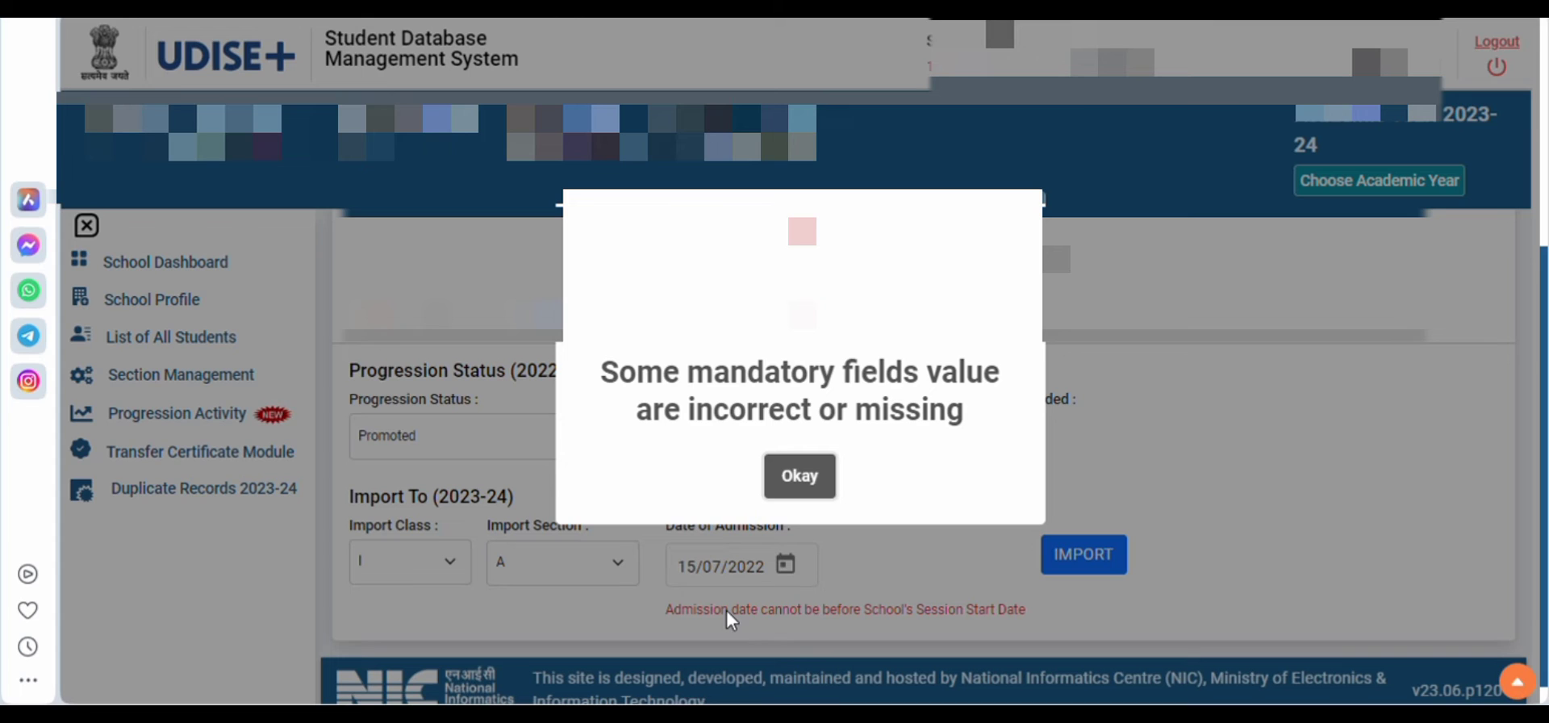
click(799, 476)
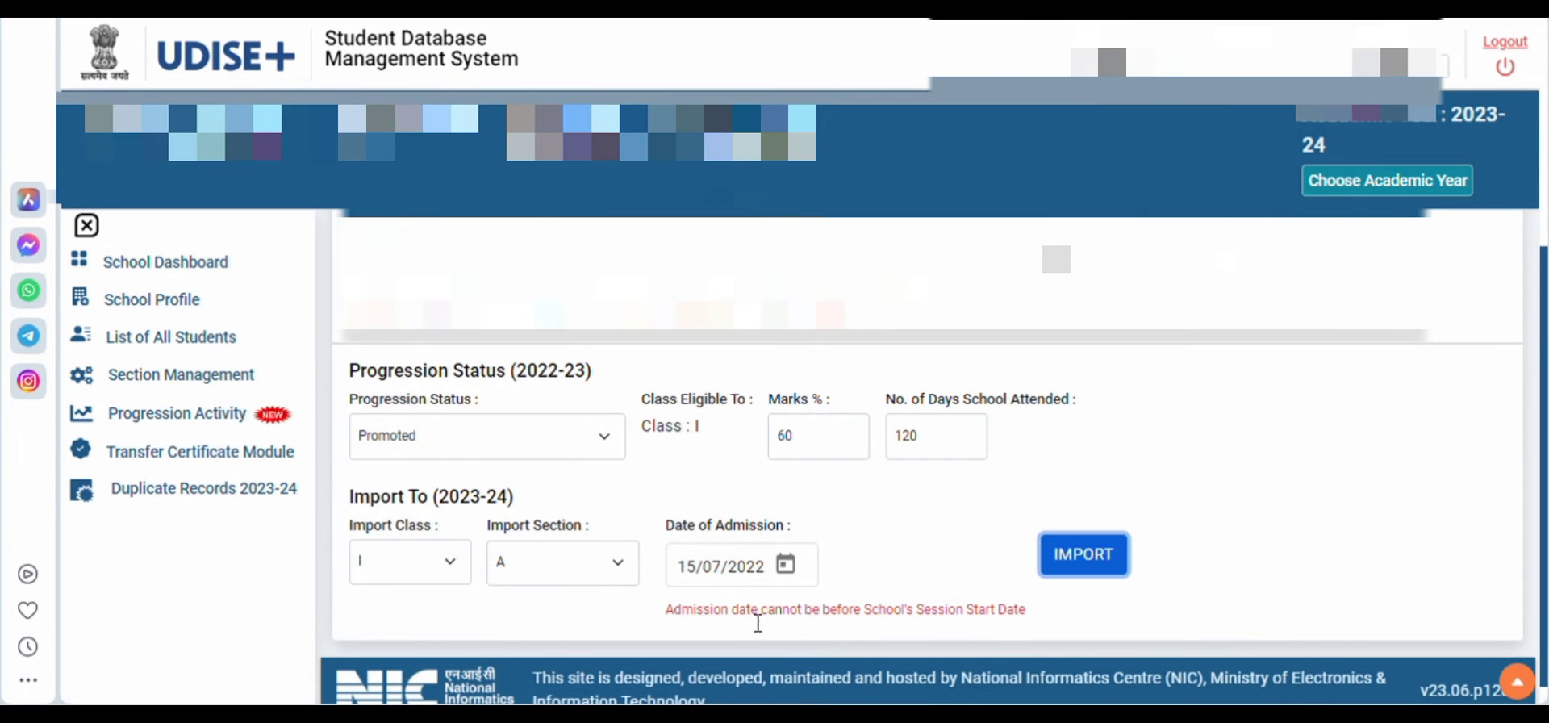
Review the admission date error, change the date of admission to 15/07/2023 and try to import the student again
drag(667, 615, 1025, 621)
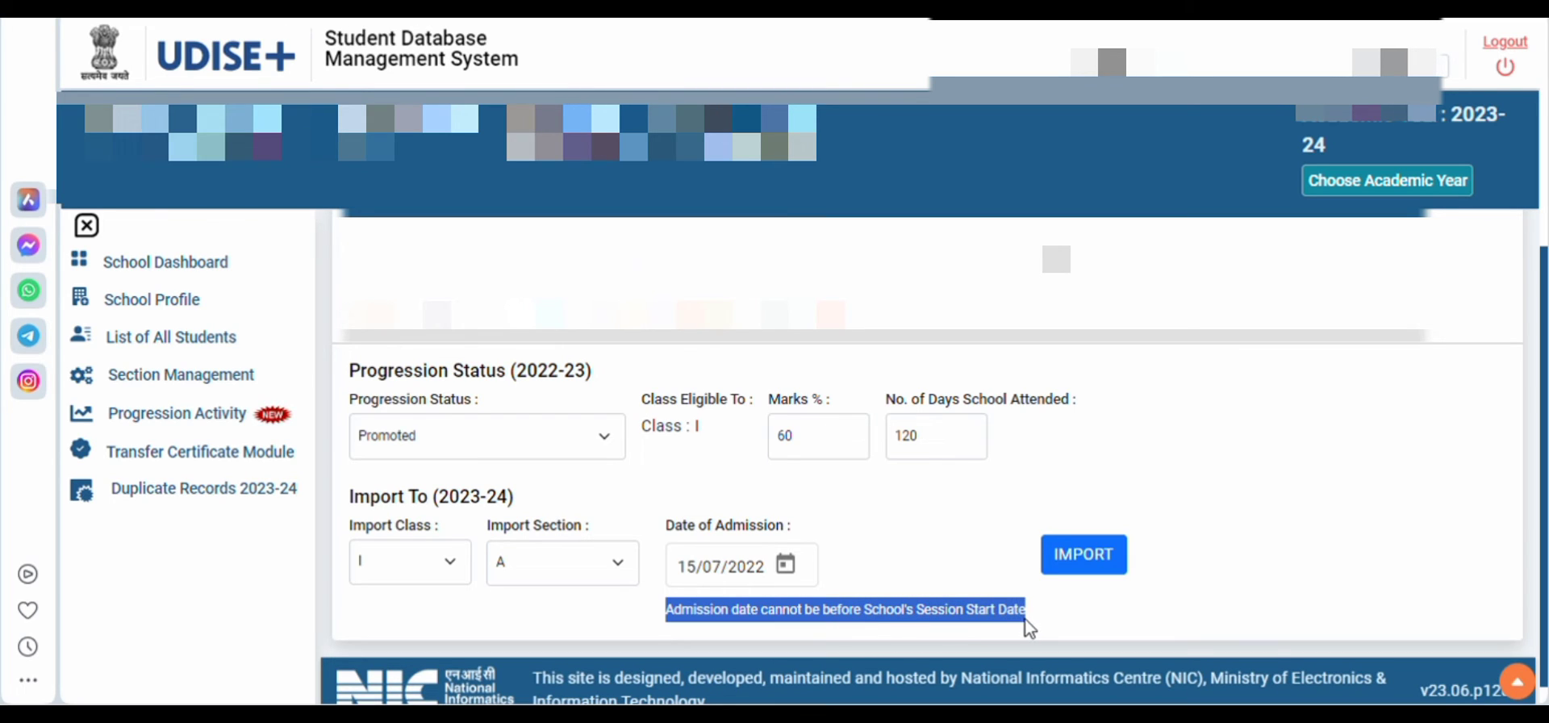
click(1199, 607)
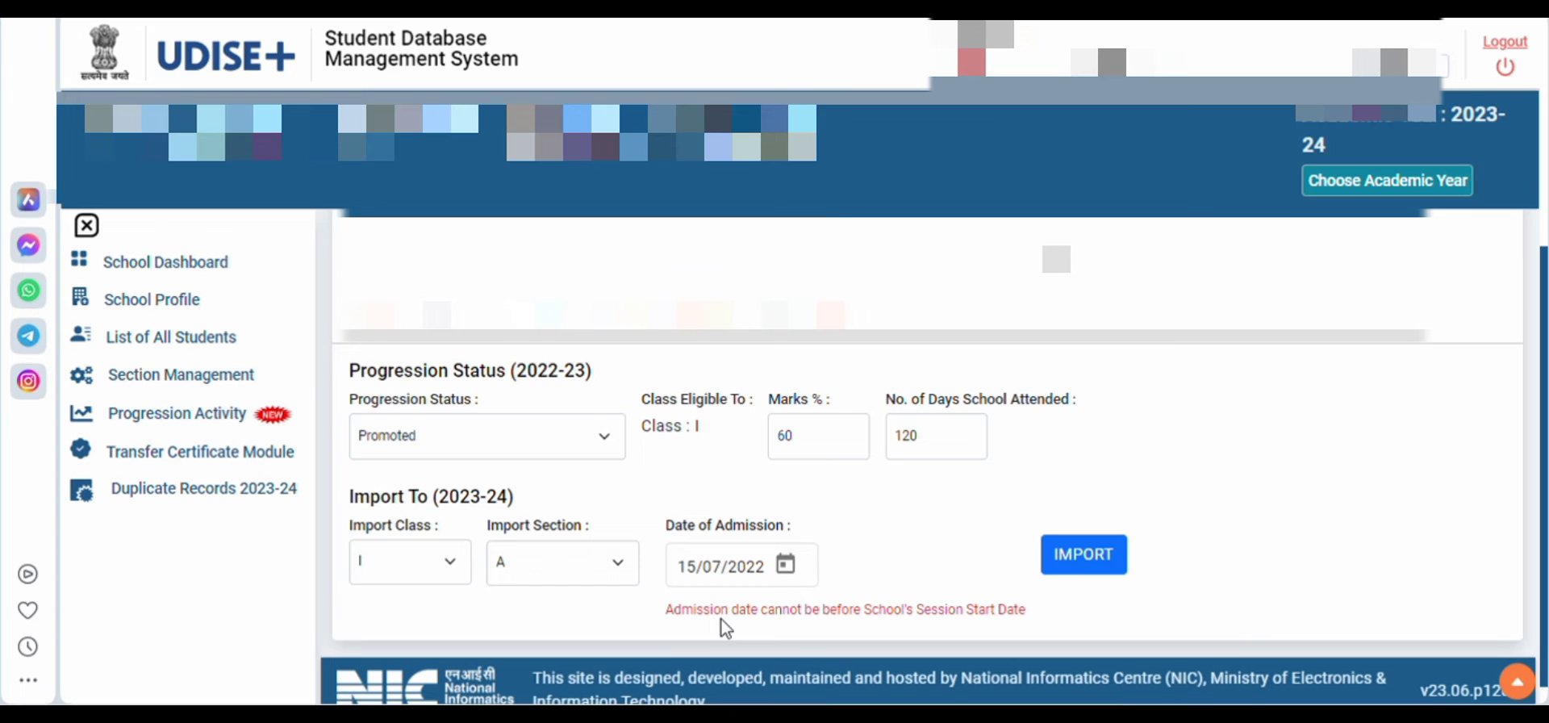
click(760, 582)
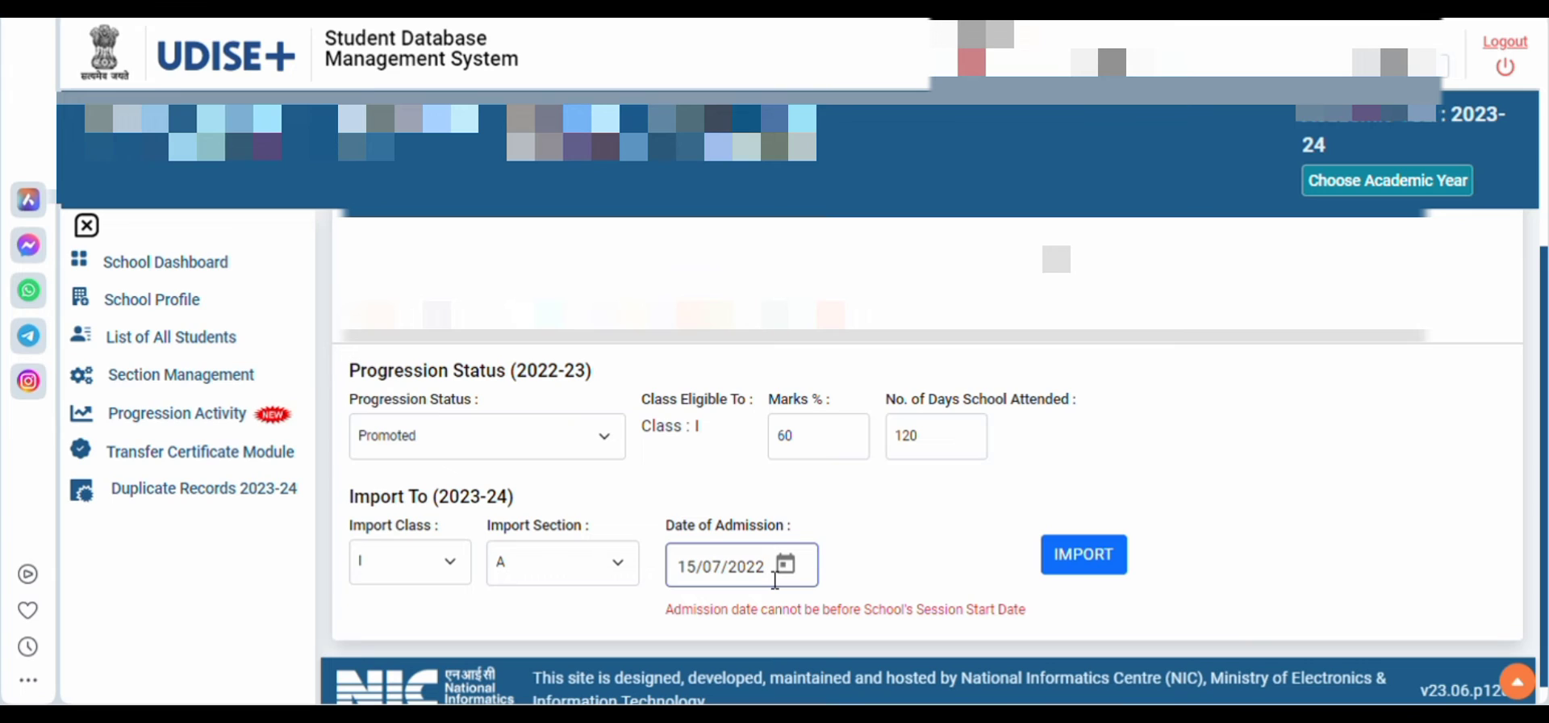
key(BackSpace)
text(3)
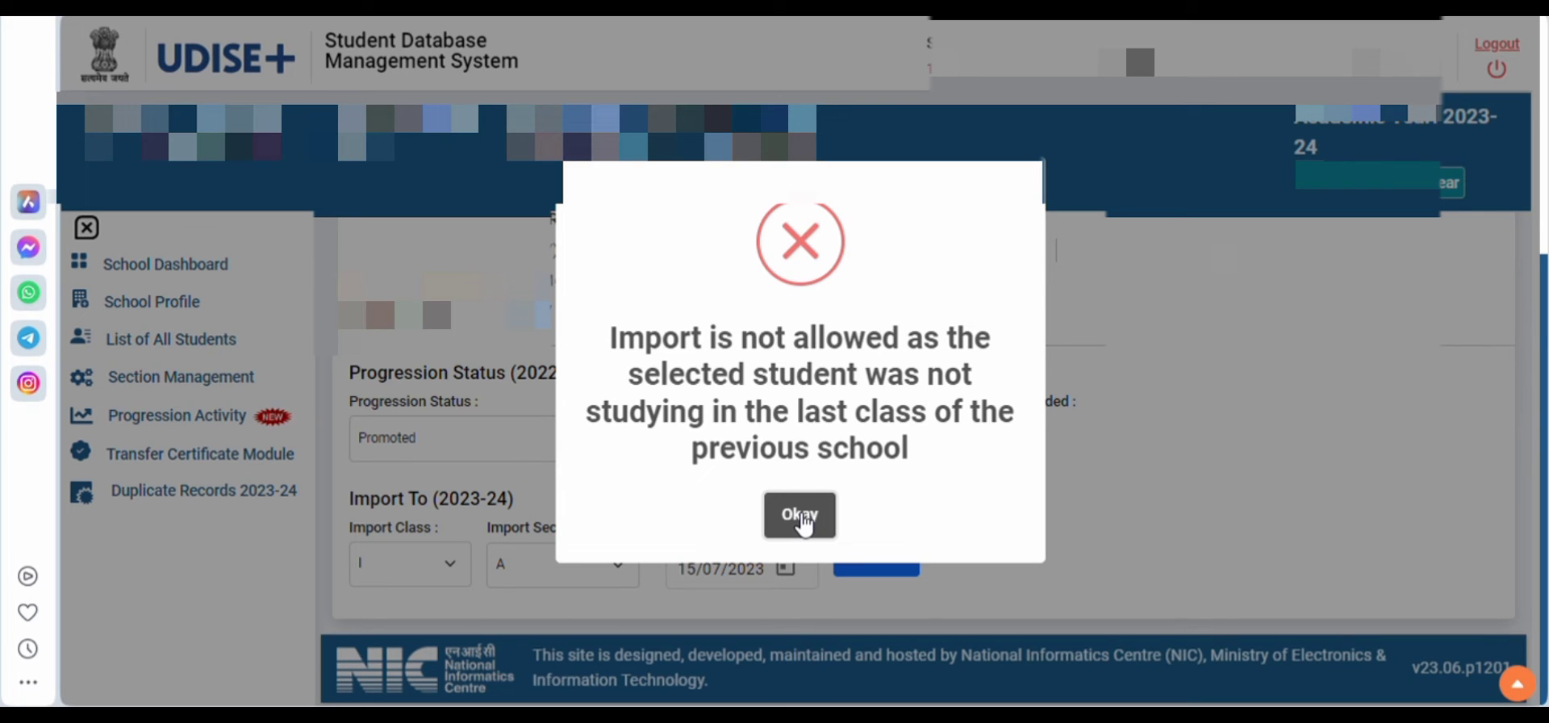
click(801, 516)
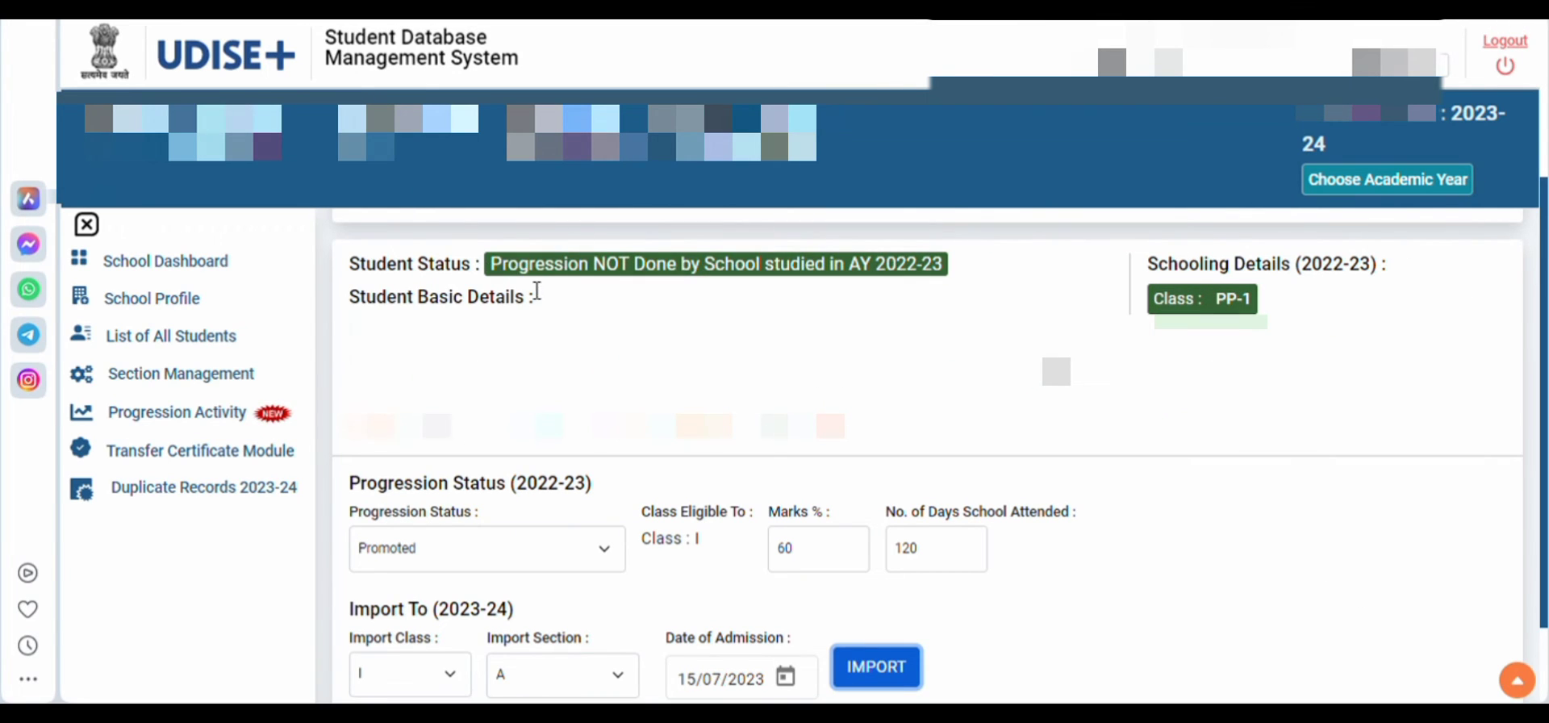
Check the student status line for the 2022-23 progression on the import page
drag(347, 264, 962, 286)
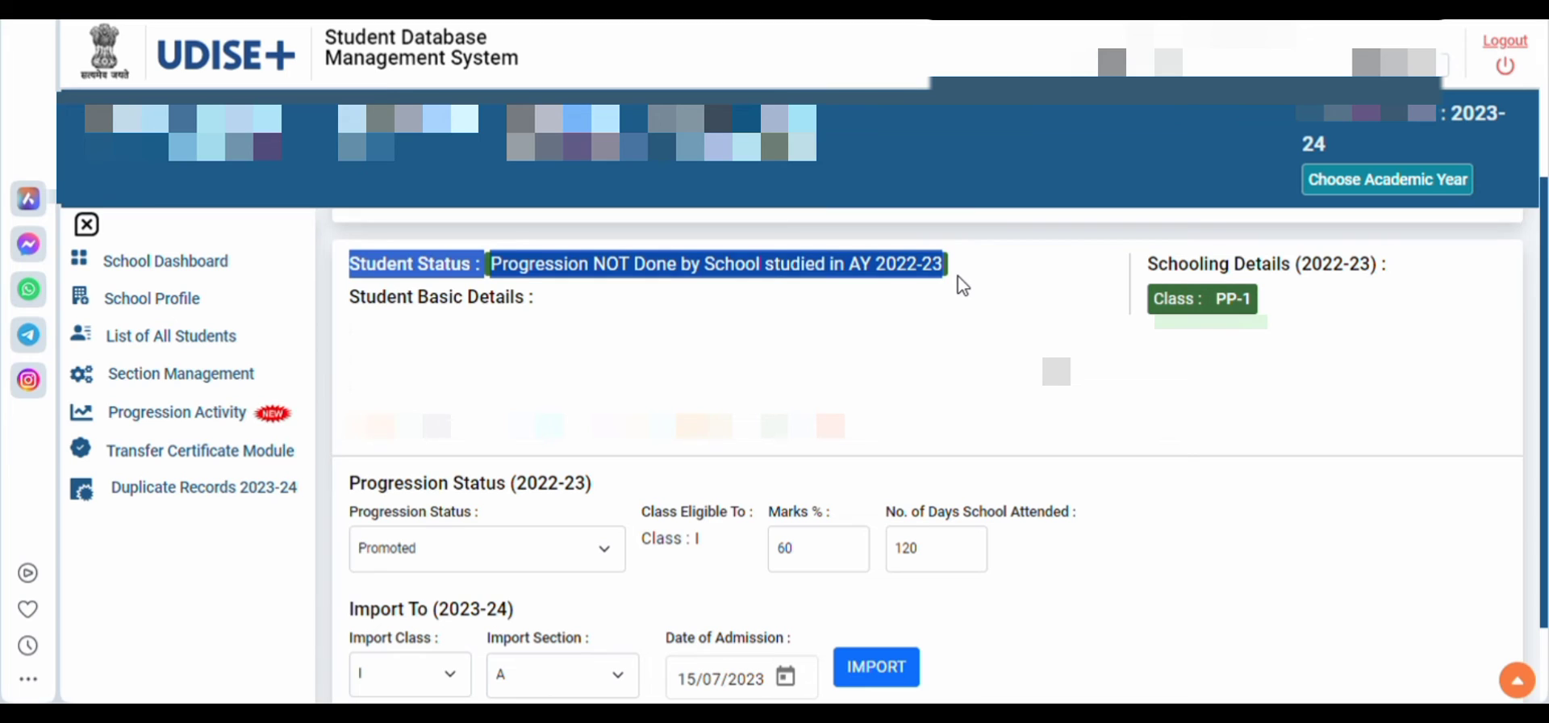
click(965, 284)
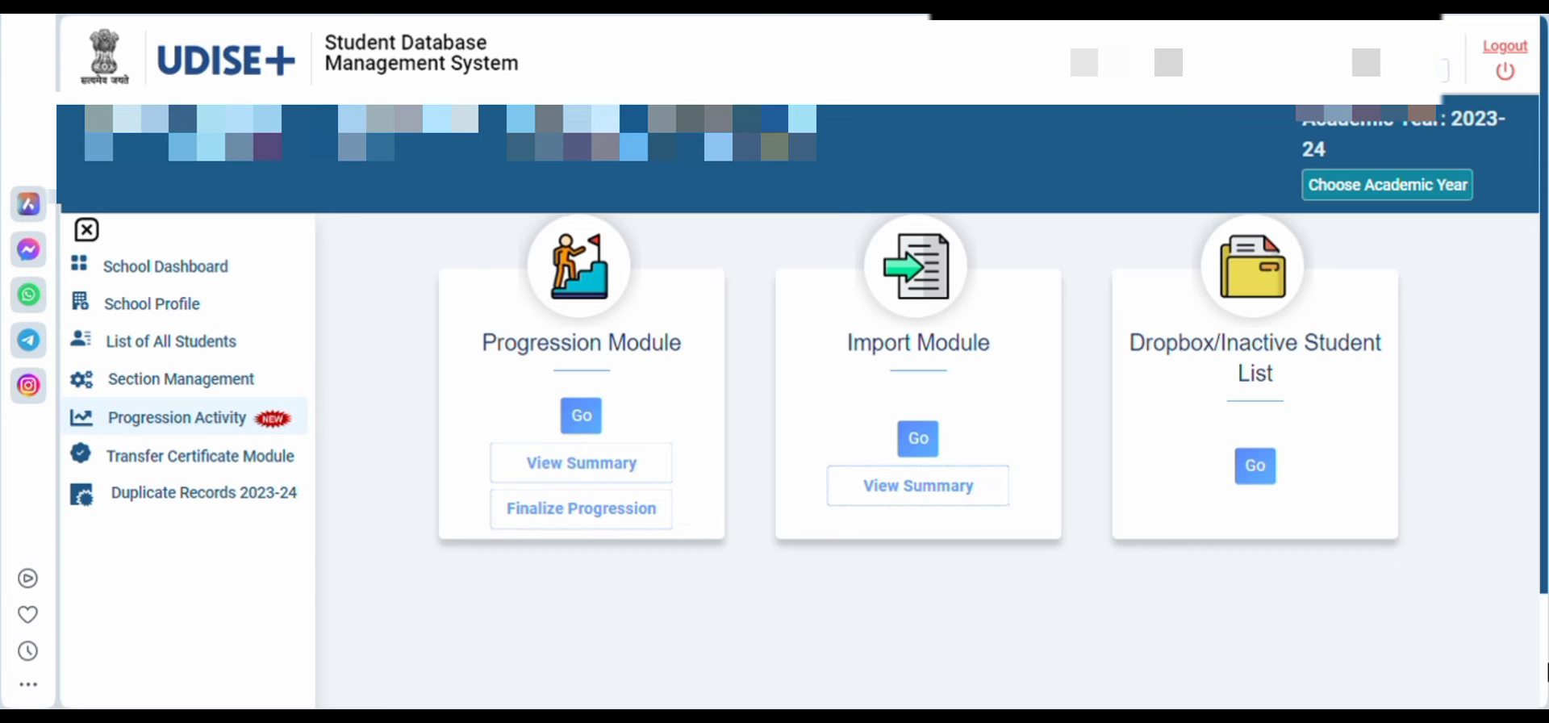
Open the Transfer Certificate Module
click(201, 458)
click(570, 368)
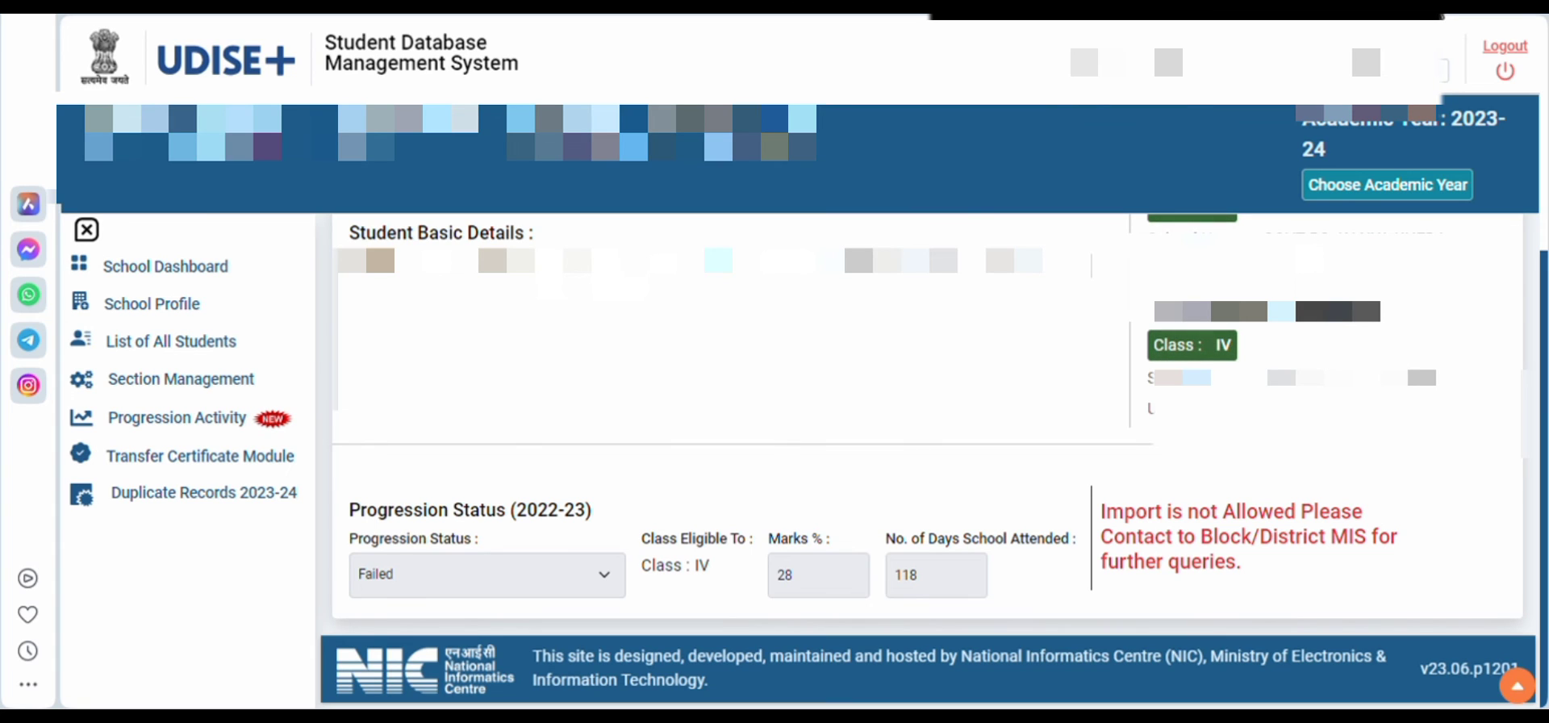
View the Progression Module summary, open the school details of a student promoted to VI A, and close them
scroll(927, 451, up, 2)
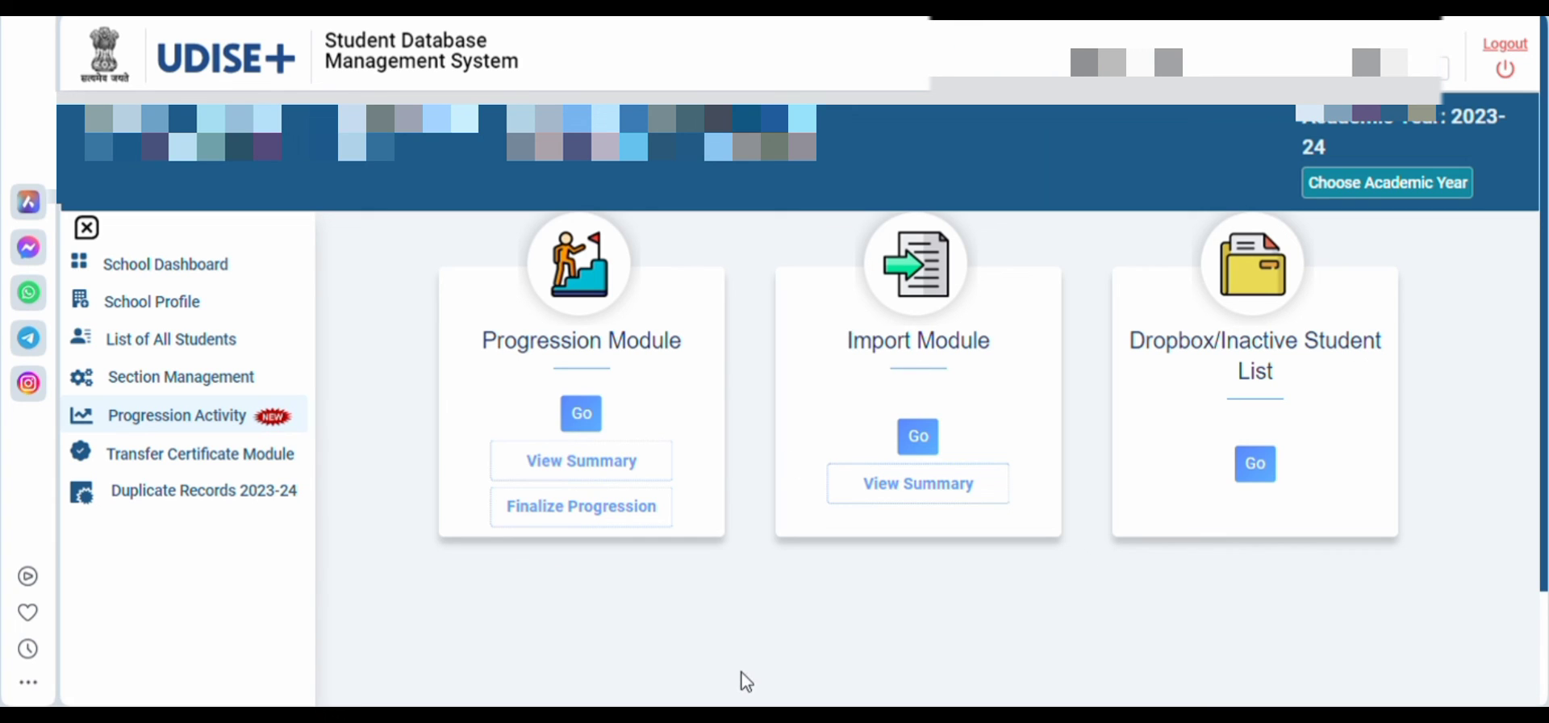
click(610, 468)
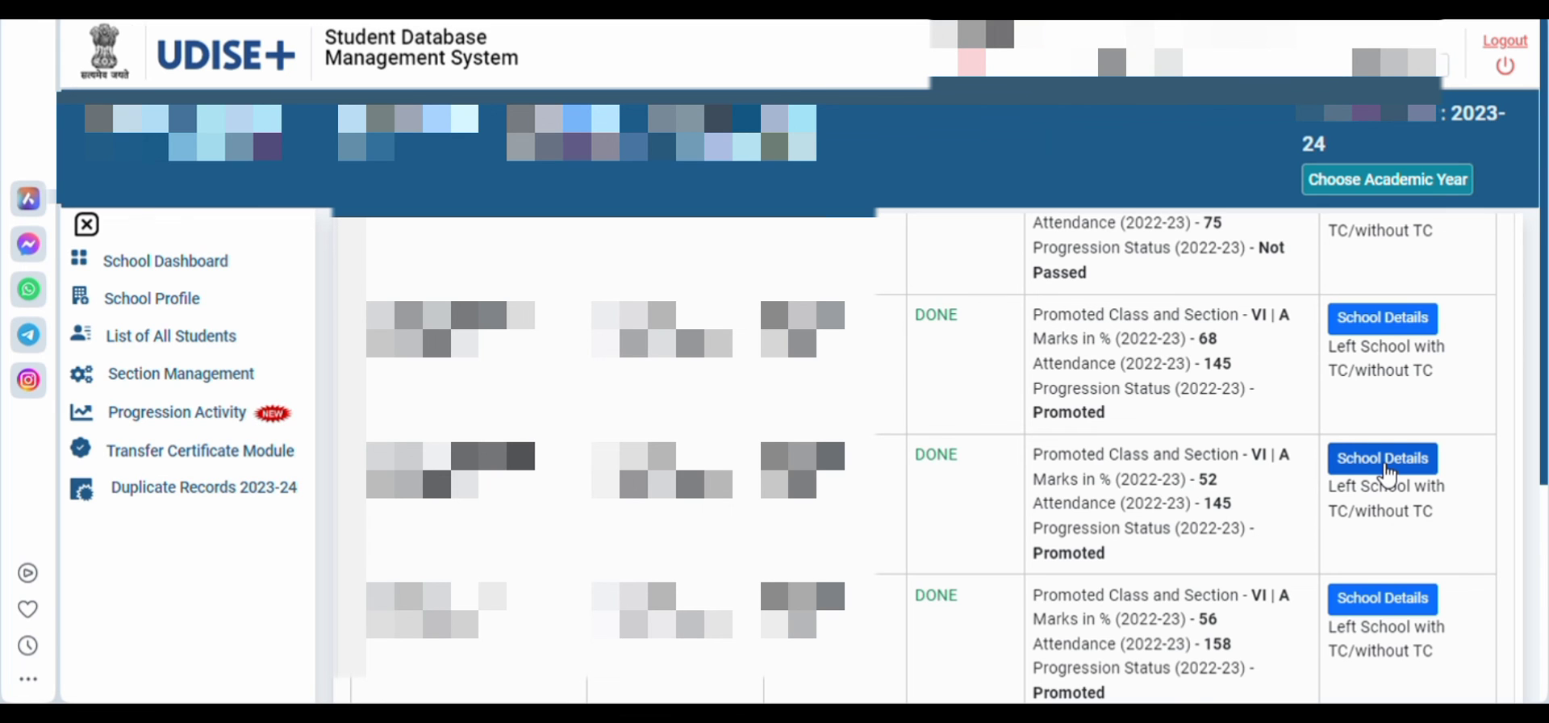
click(1385, 475)
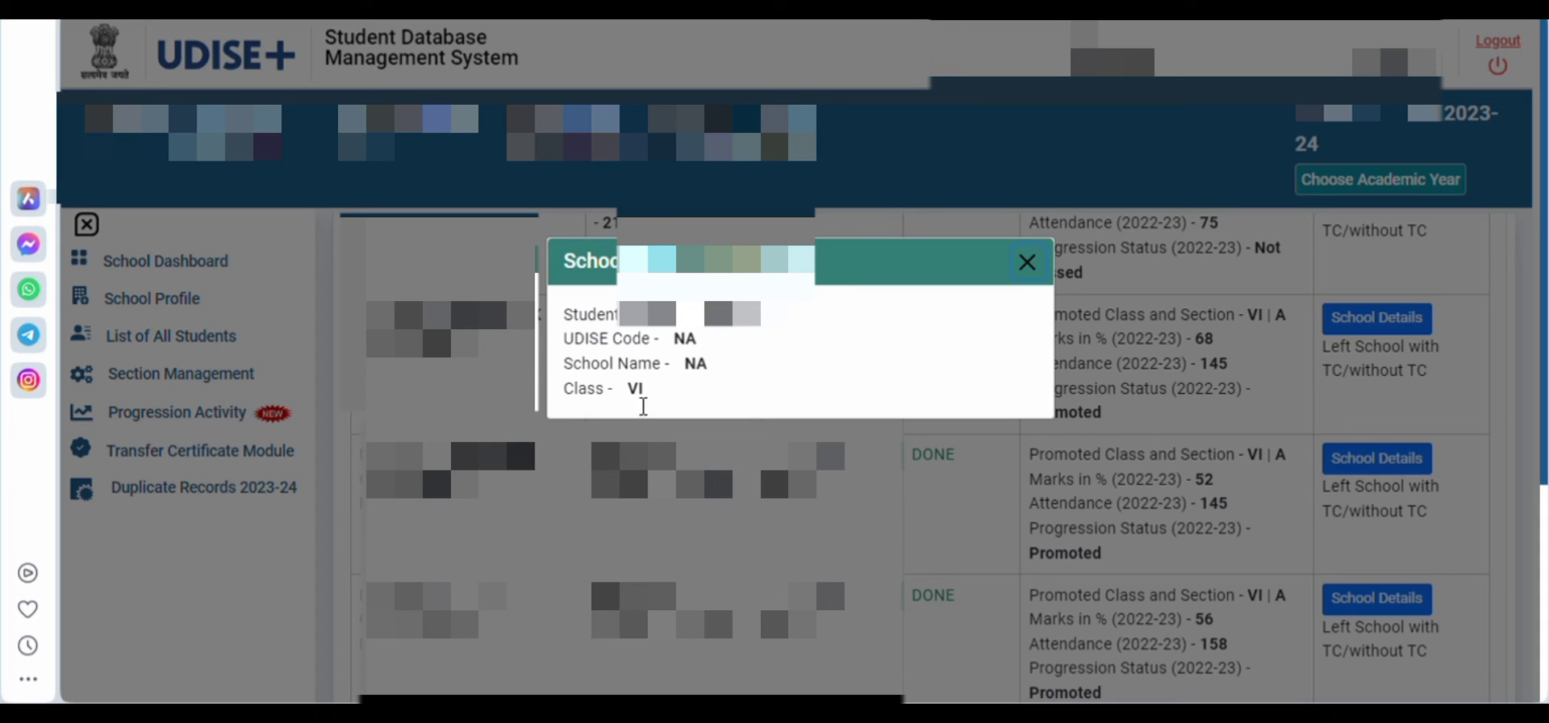
click(1027, 263)
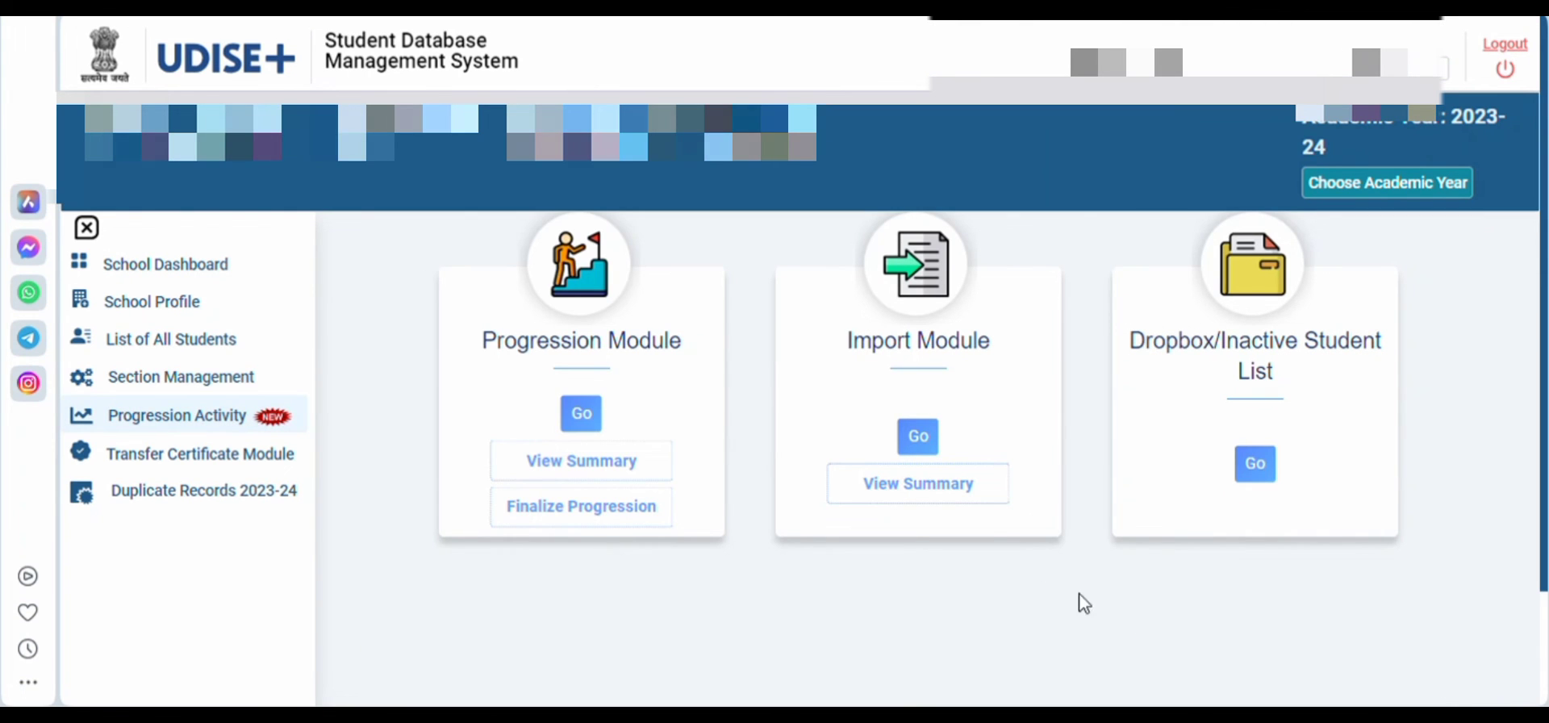
View the Import Module summary for 2023-24 and open the imported student's previous school details
click(924, 486)
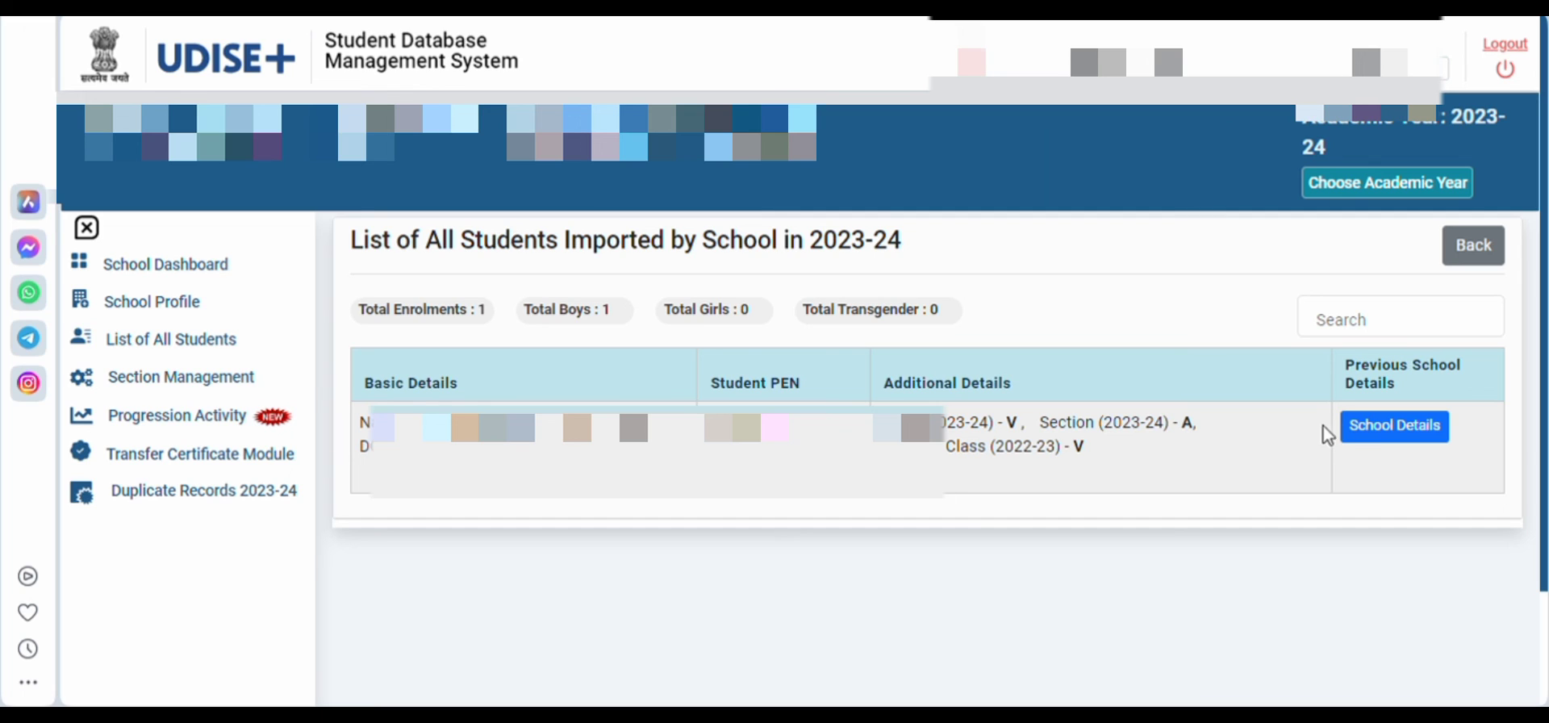
click(1373, 431)
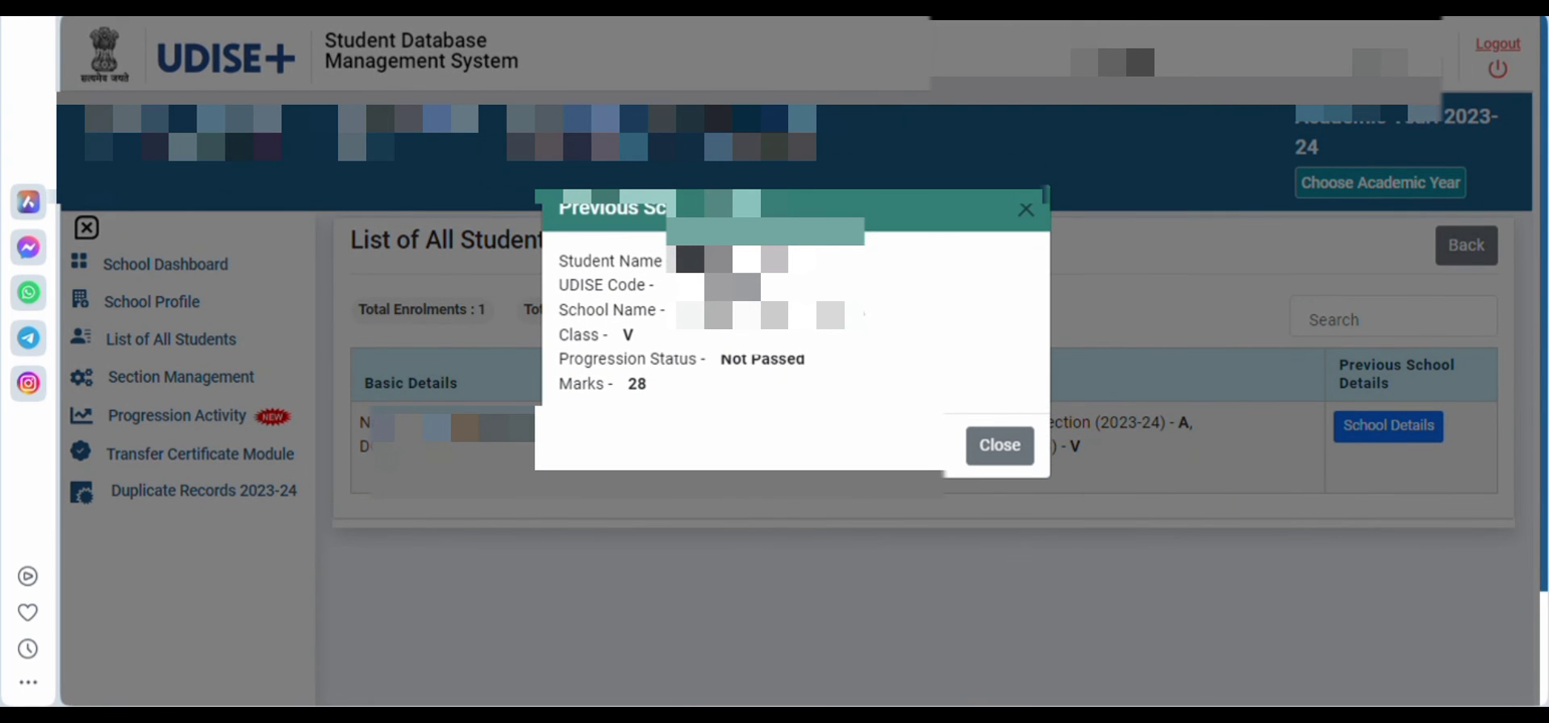